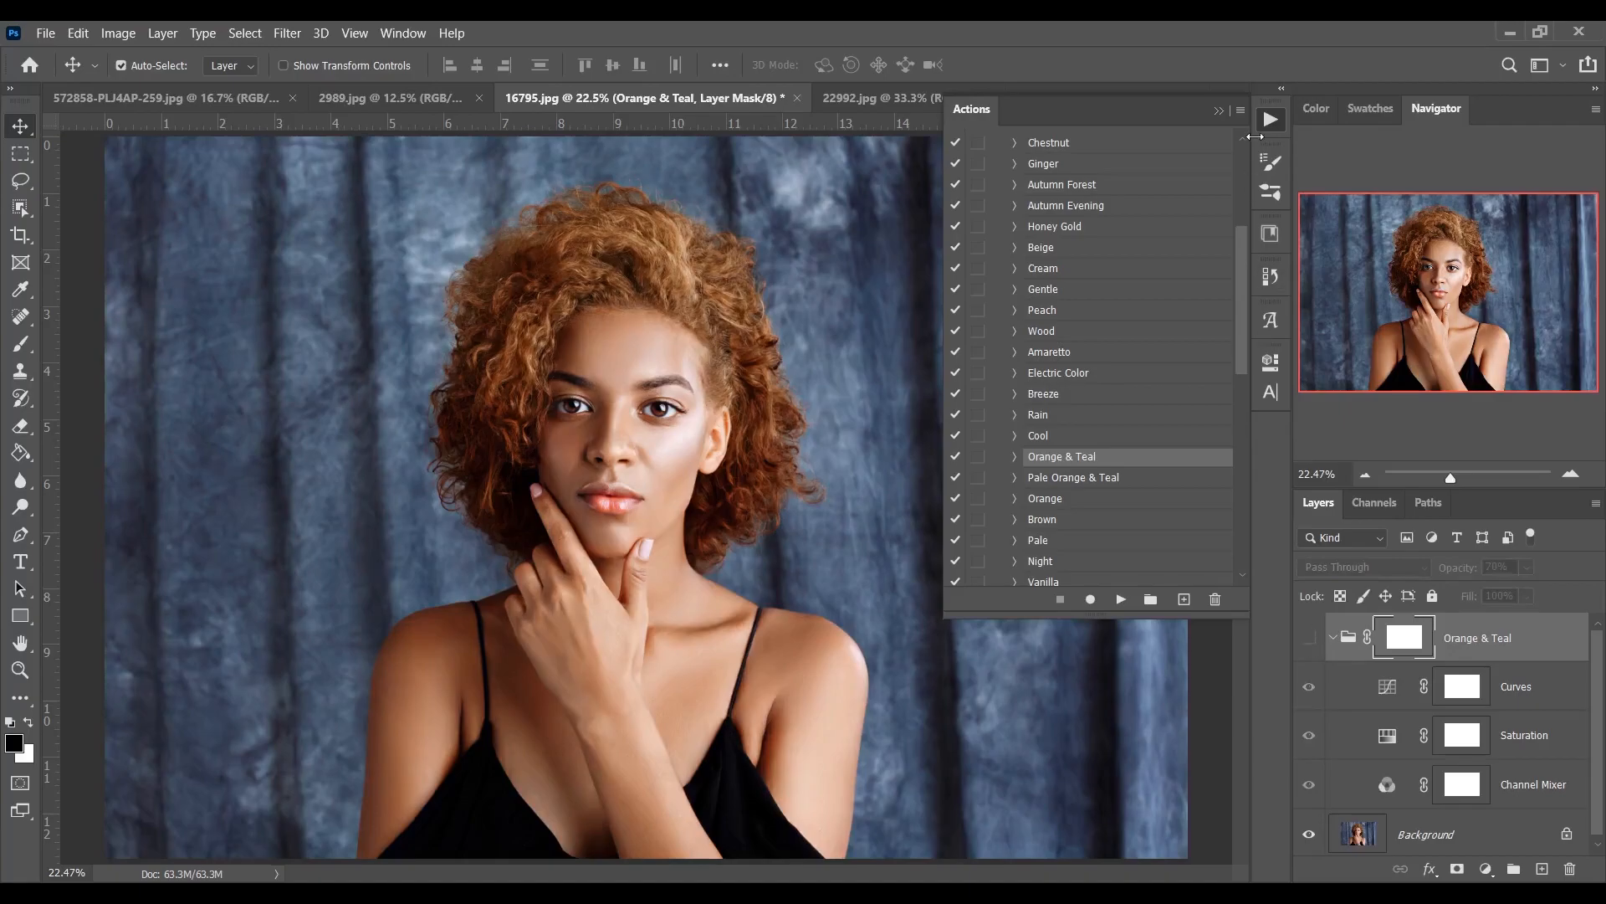
Compare the portrait with the Orange & Teal effect hidden and shown, leaving the effect on.
{"action": "left_click", "coordinate": [1220, 111]}
{"action": "left_click", "coordinate": [1310, 638]}
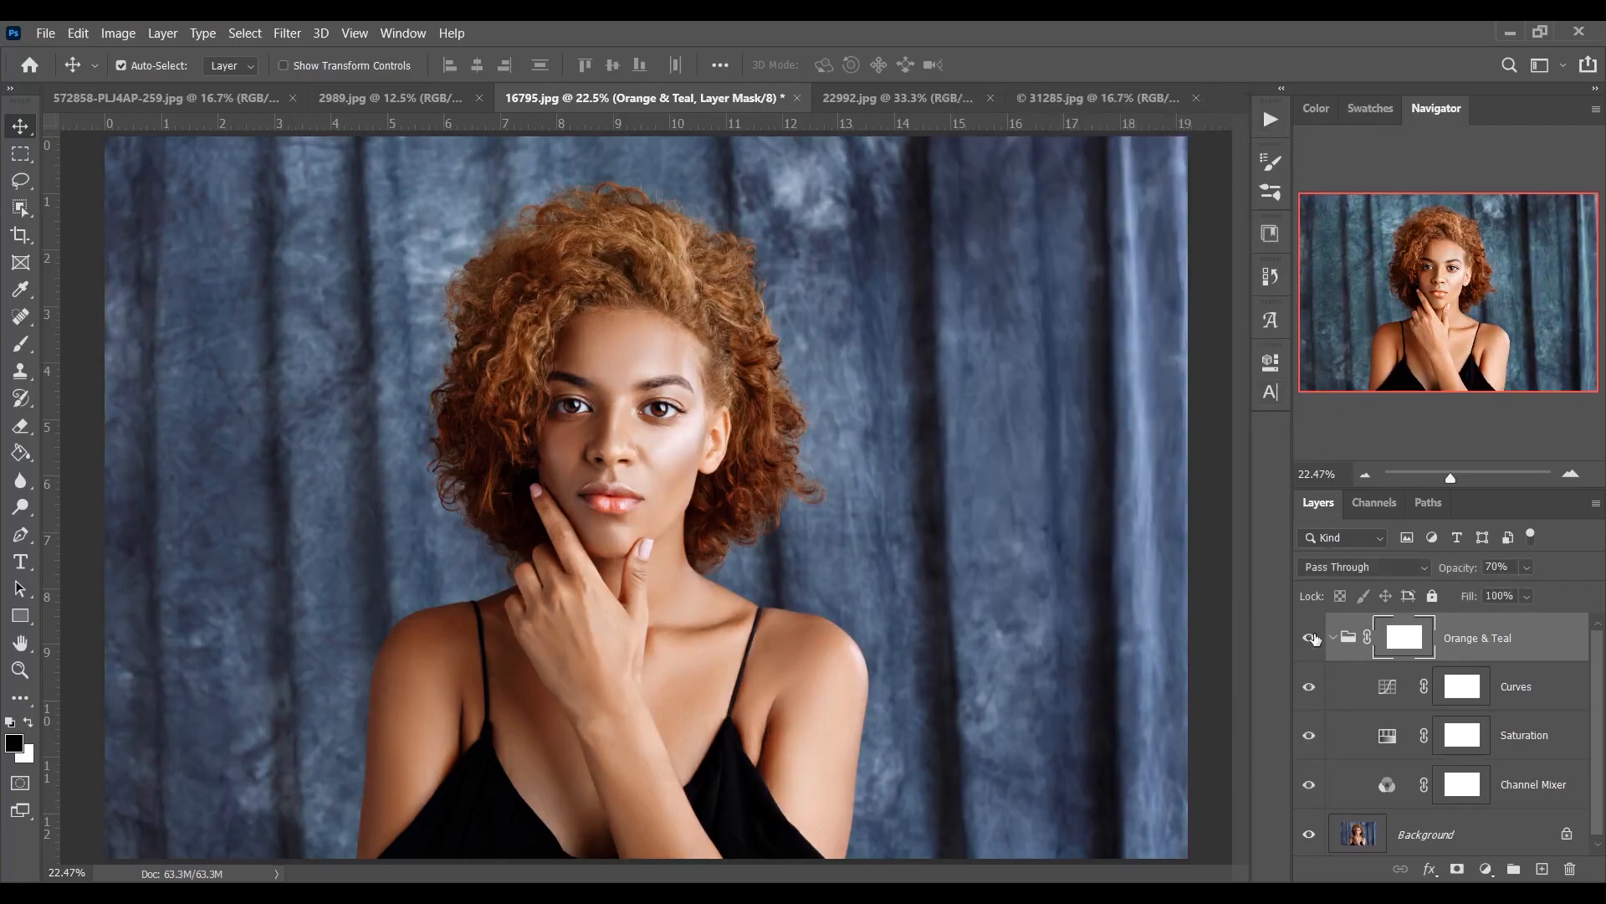
{"action": "left_click", "coordinate": [1311, 639]}
{"action": "left_click", "coordinate": [1310, 639]}
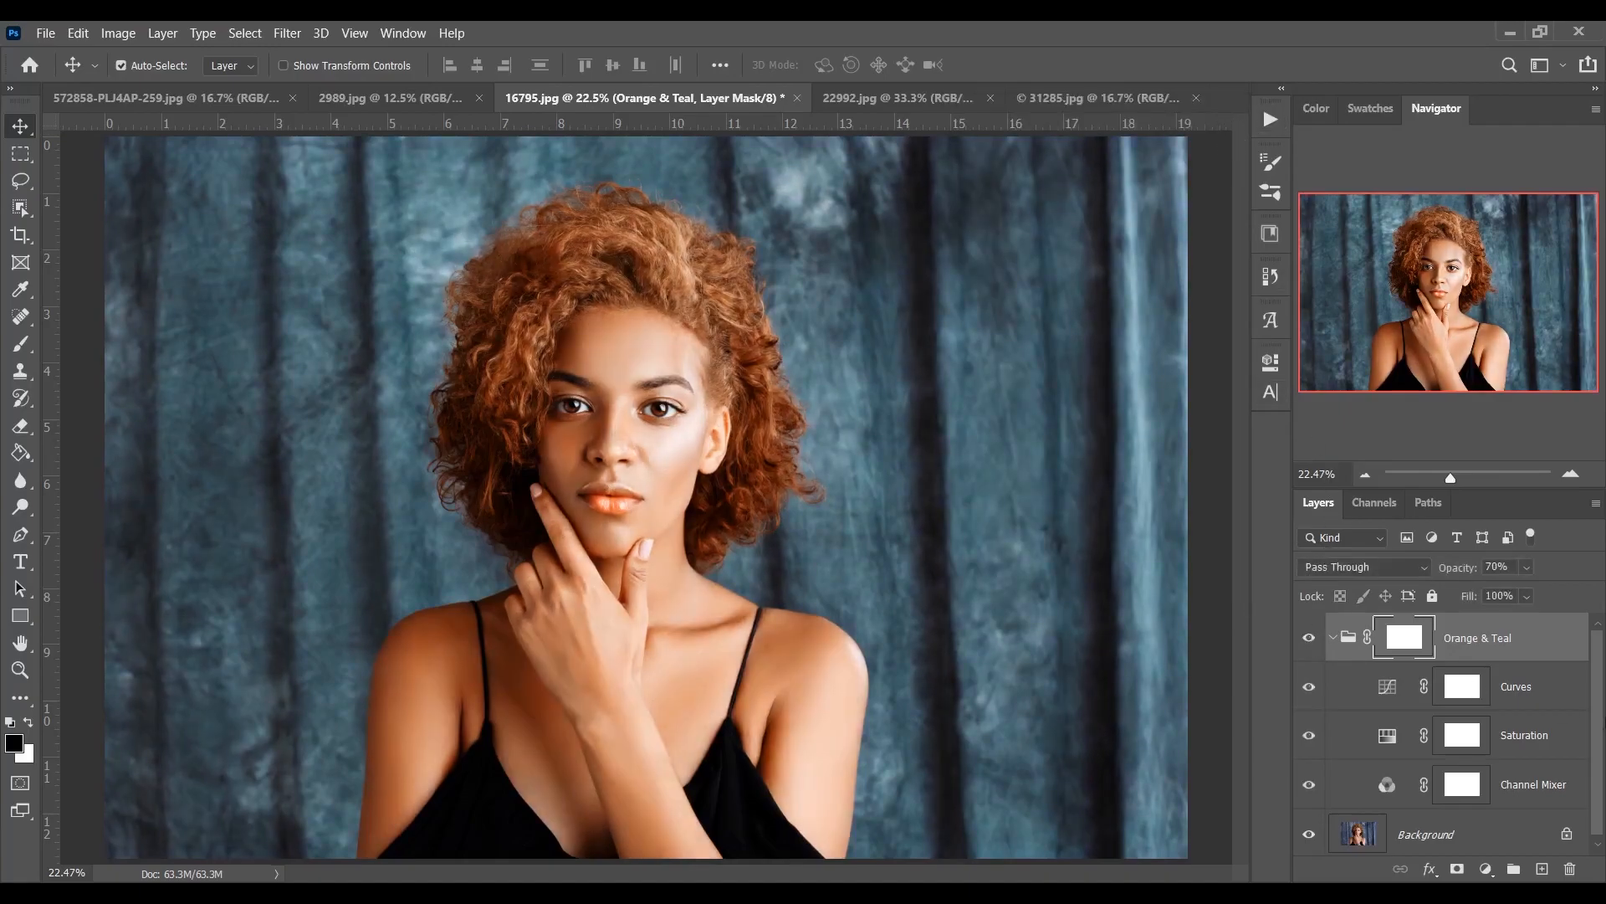
In the Orange & Teal group's Curves adjustment, raise the black point to output 17 at input 0.
{"action": "double_click", "coordinate": [1389, 734]}
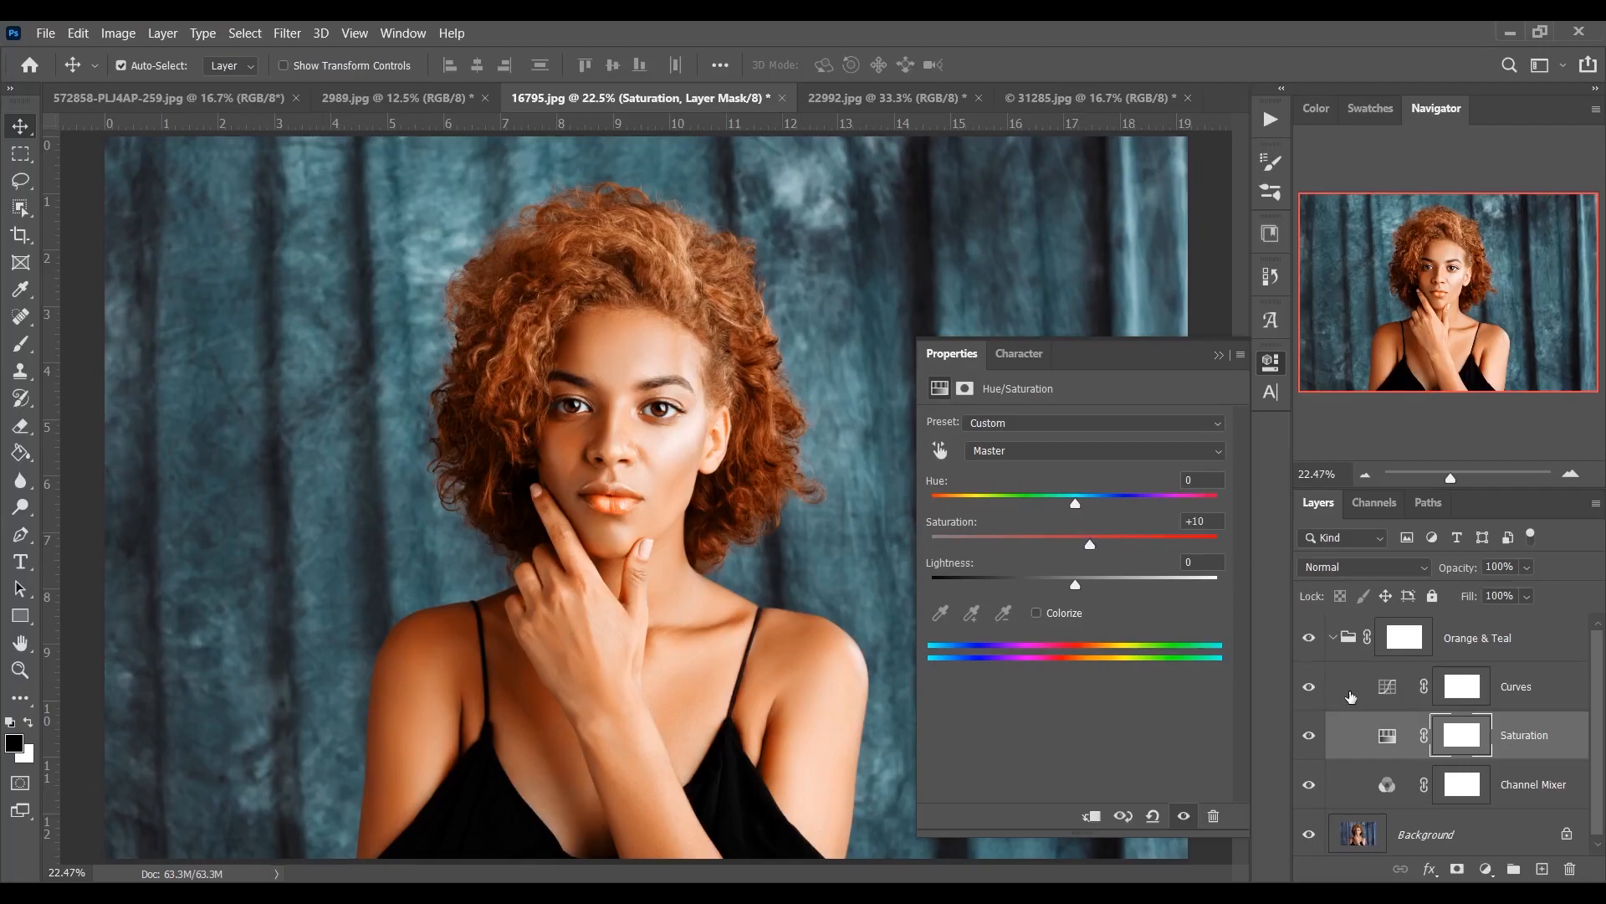
{"action": "double_click", "coordinate": [1386, 690]}
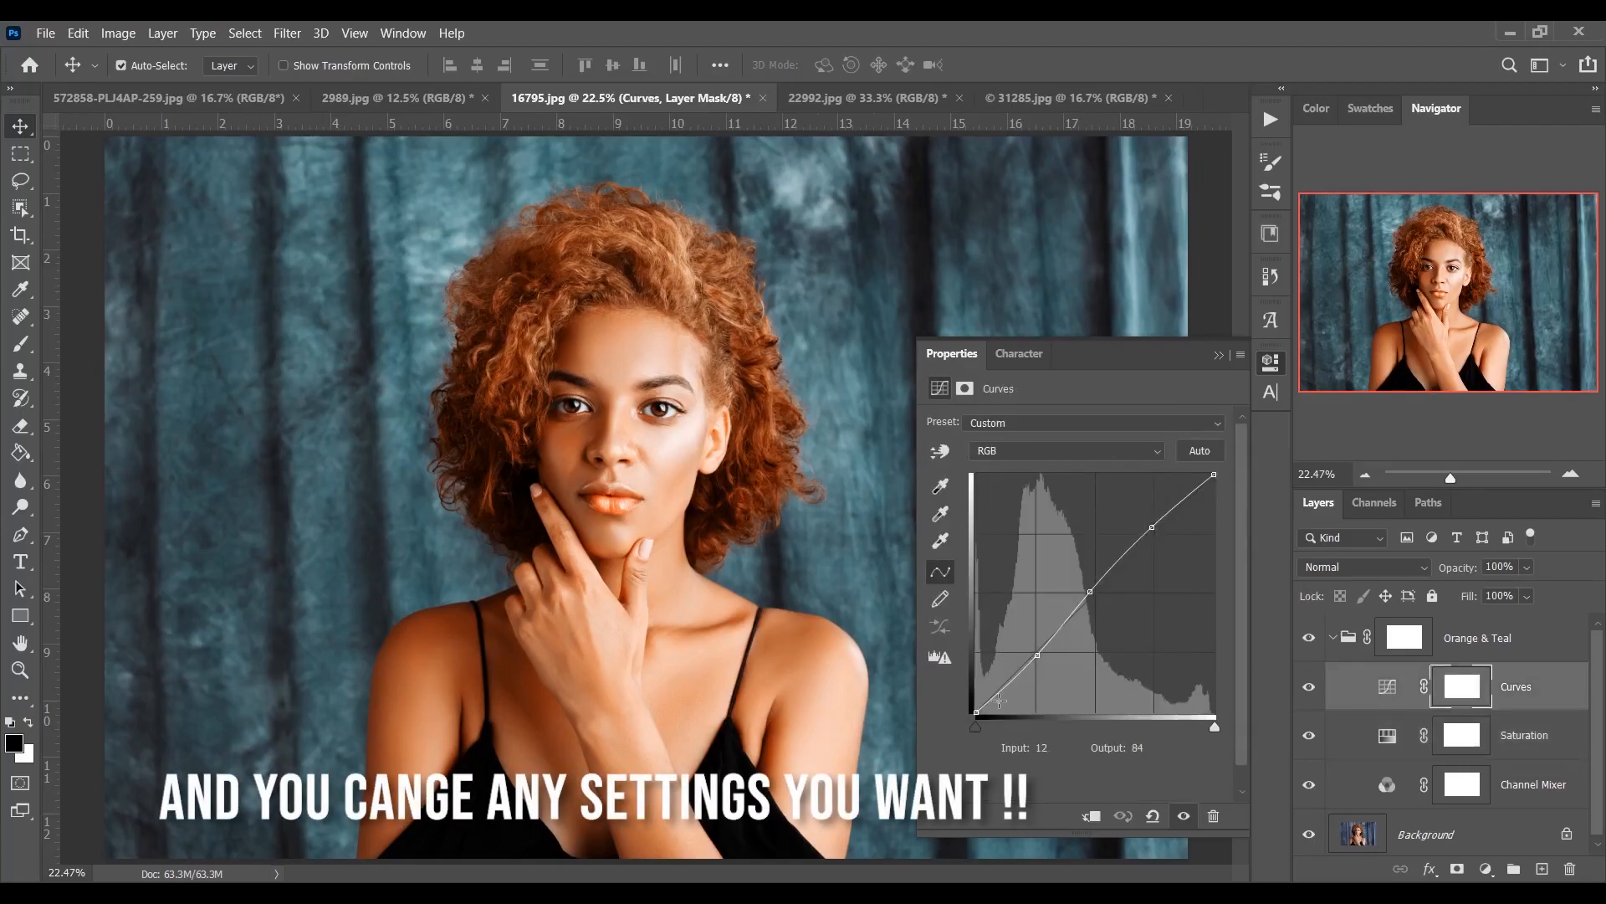
{"action": "left_click_drag", "start_coordinate": [975, 712], "coordinate": [969, 694]}
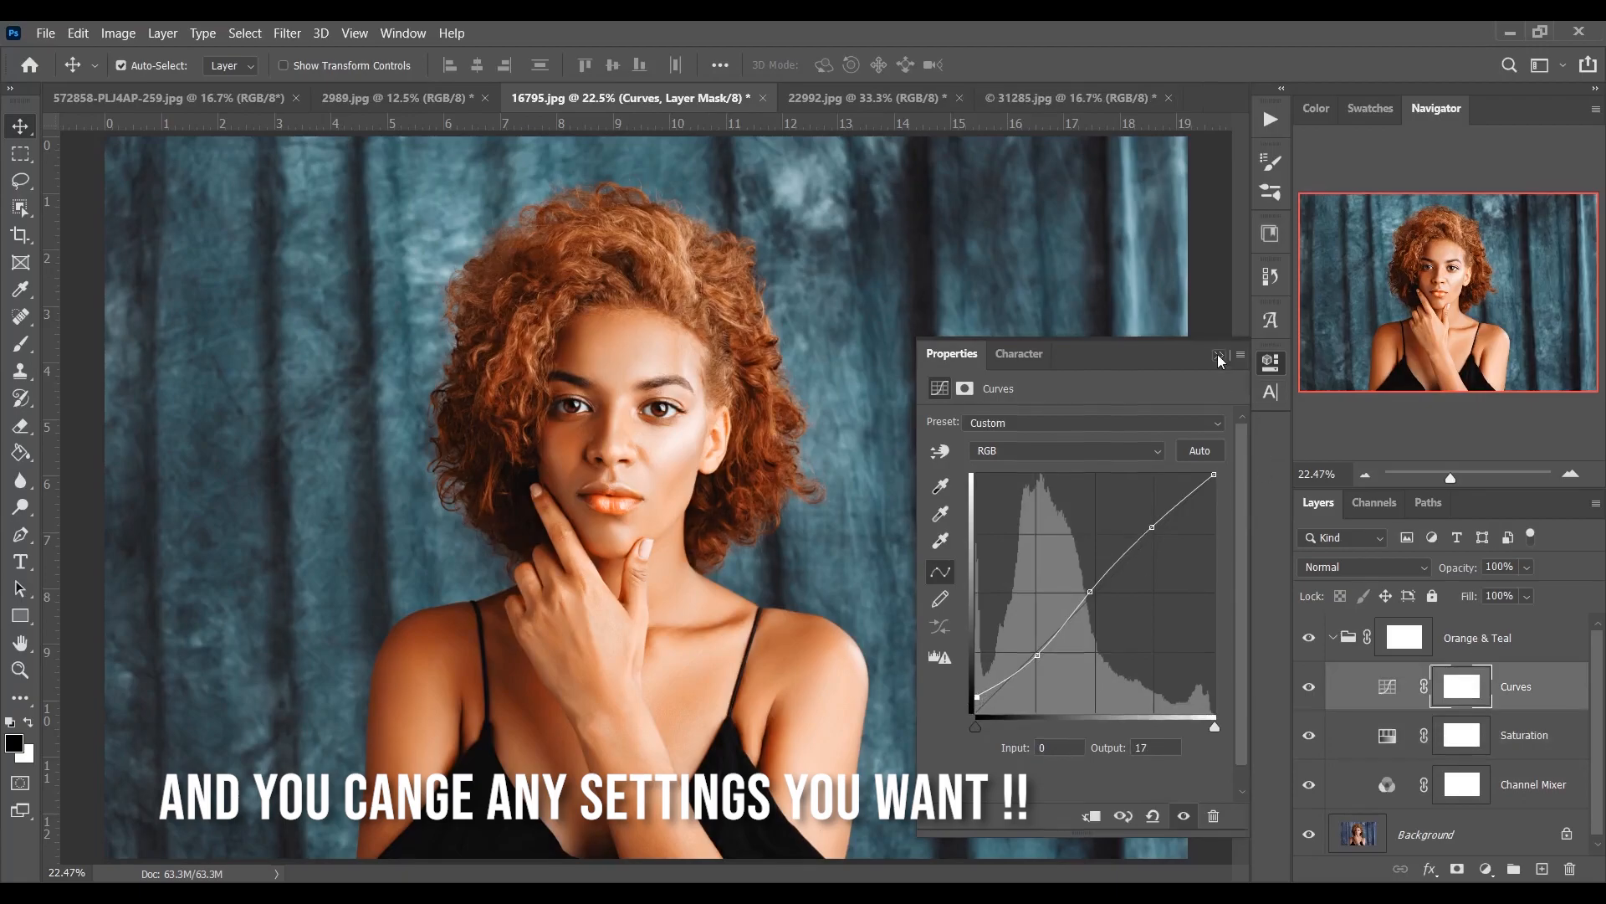
{"action": "left_click", "coordinate": [1219, 355]}
Compare the portrait with and without the adjusted Orange & Teal group, and collapse the group.
{"action": "left_click", "coordinate": [1315, 640]}
{"action": "left_click", "coordinate": [1323, 644]}
{"action": "left_click", "coordinate": [1323, 644]}
{"action": "left_click", "coordinate": [1320, 642]}
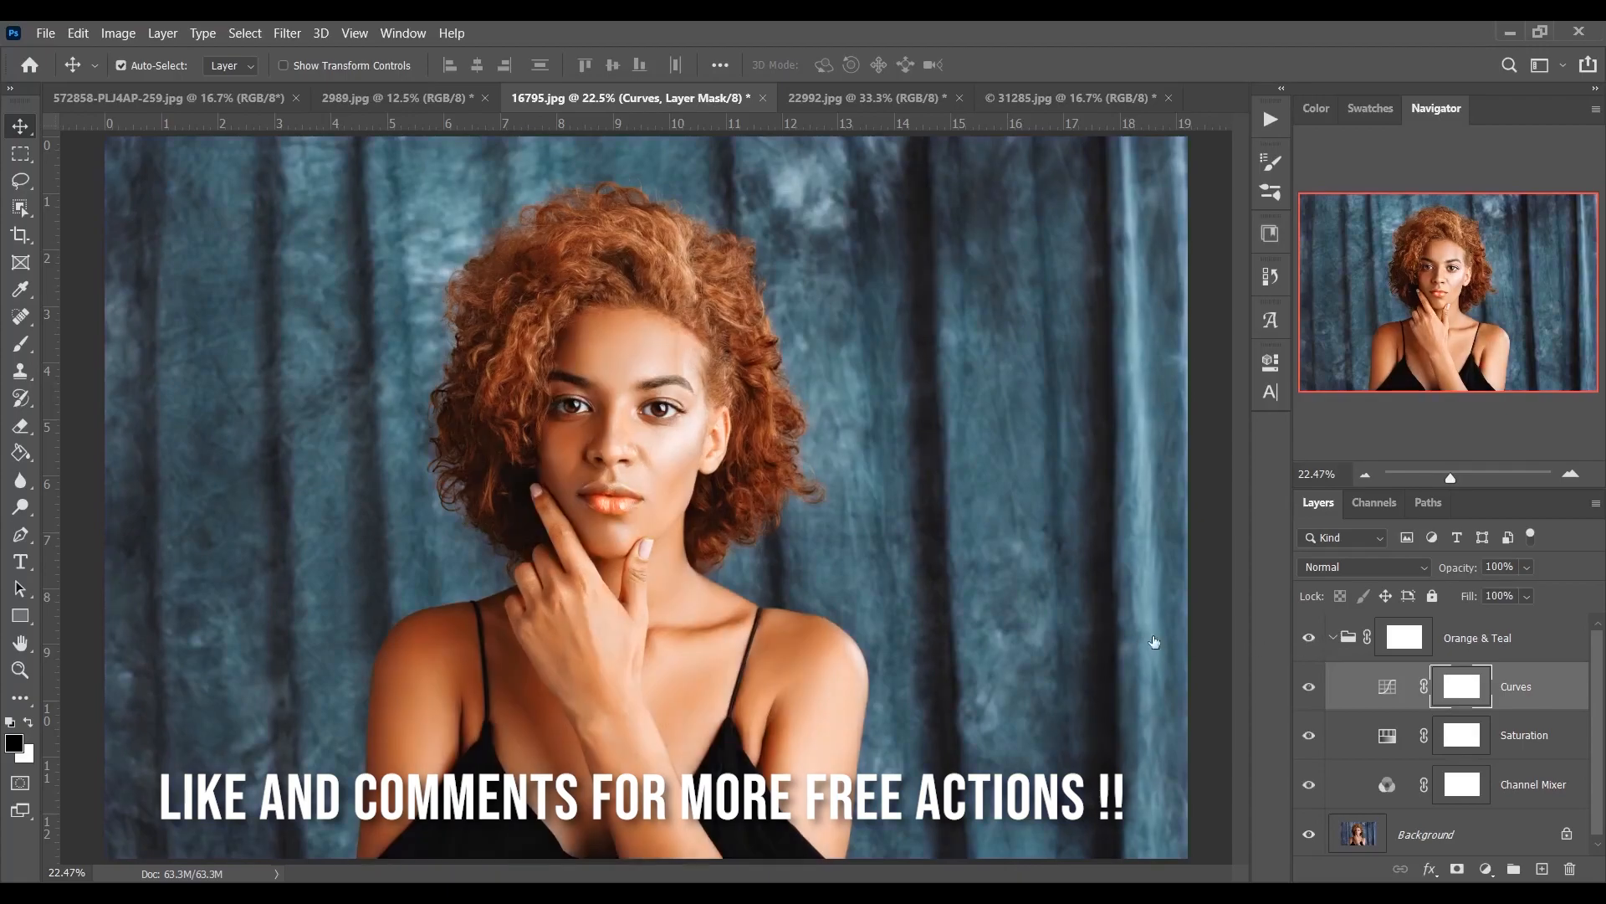
{"action": "left_click", "coordinate": [1342, 639]}
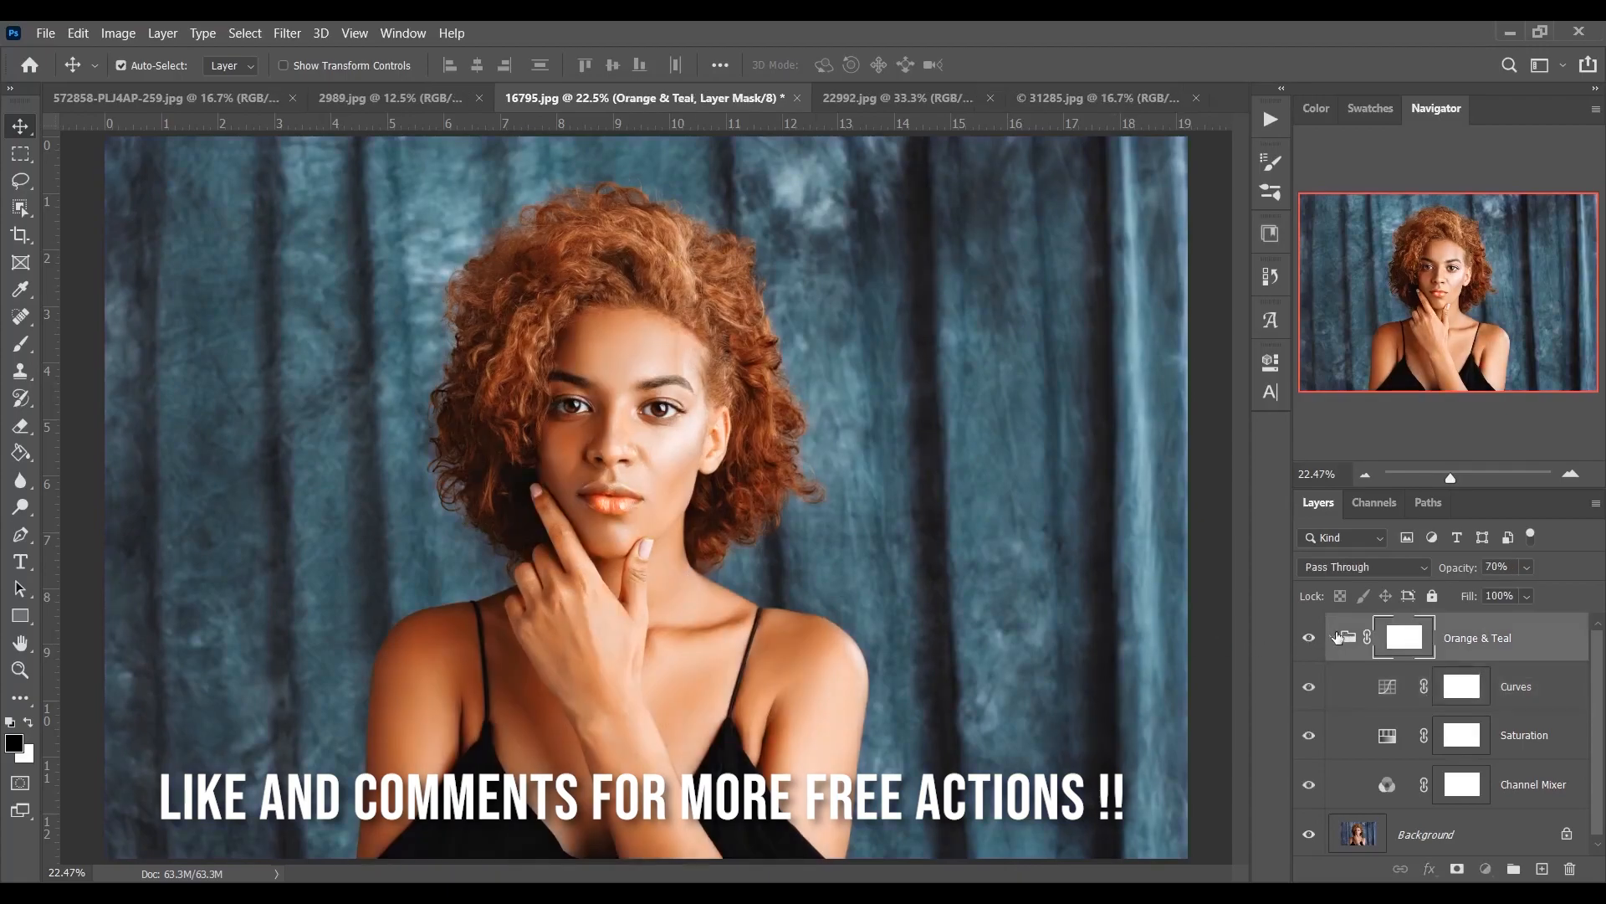
{"action": "left_click", "coordinate": [1336, 638]}
Run the Old Film action on the portrait on top of the Orange & Teal effect.
{"action": "left_click", "coordinate": [1271, 120]}
{"action": "scroll", "coordinate": [1050, 460], "scroll_direction": "down", "scroll_amount": 1}
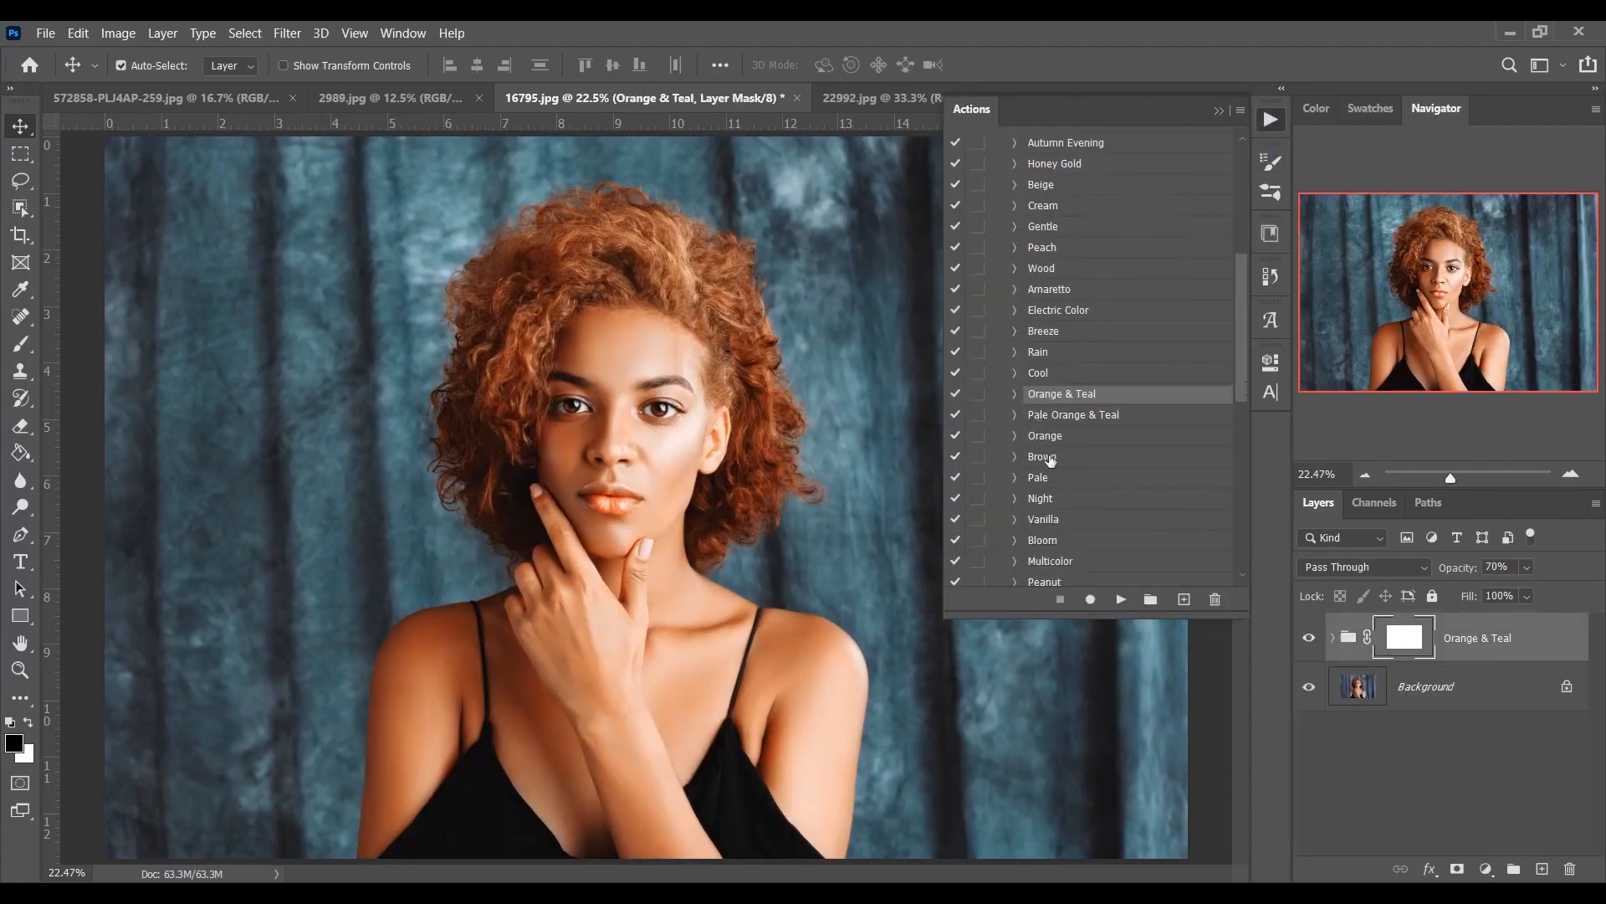
{"action": "scroll", "coordinate": [1050, 460], "scroll_direction": "down", "scroll_amount": 6}
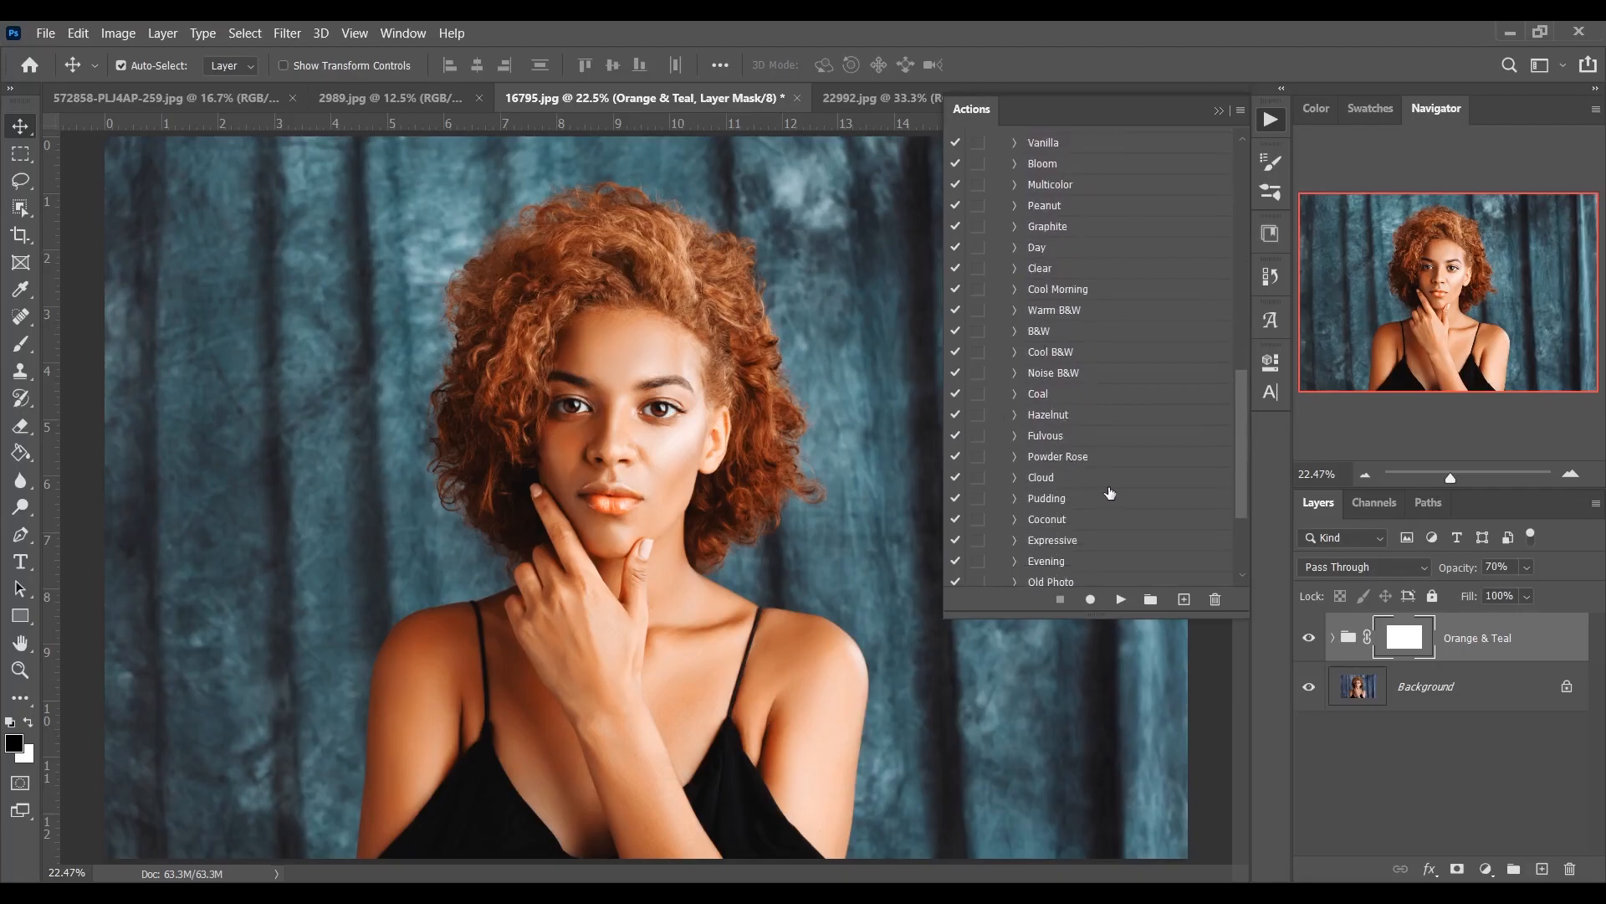
{"action": "scroll", "coordinate": [1127, 550], "scroll_direction": "down", "scroll_amount": 1}
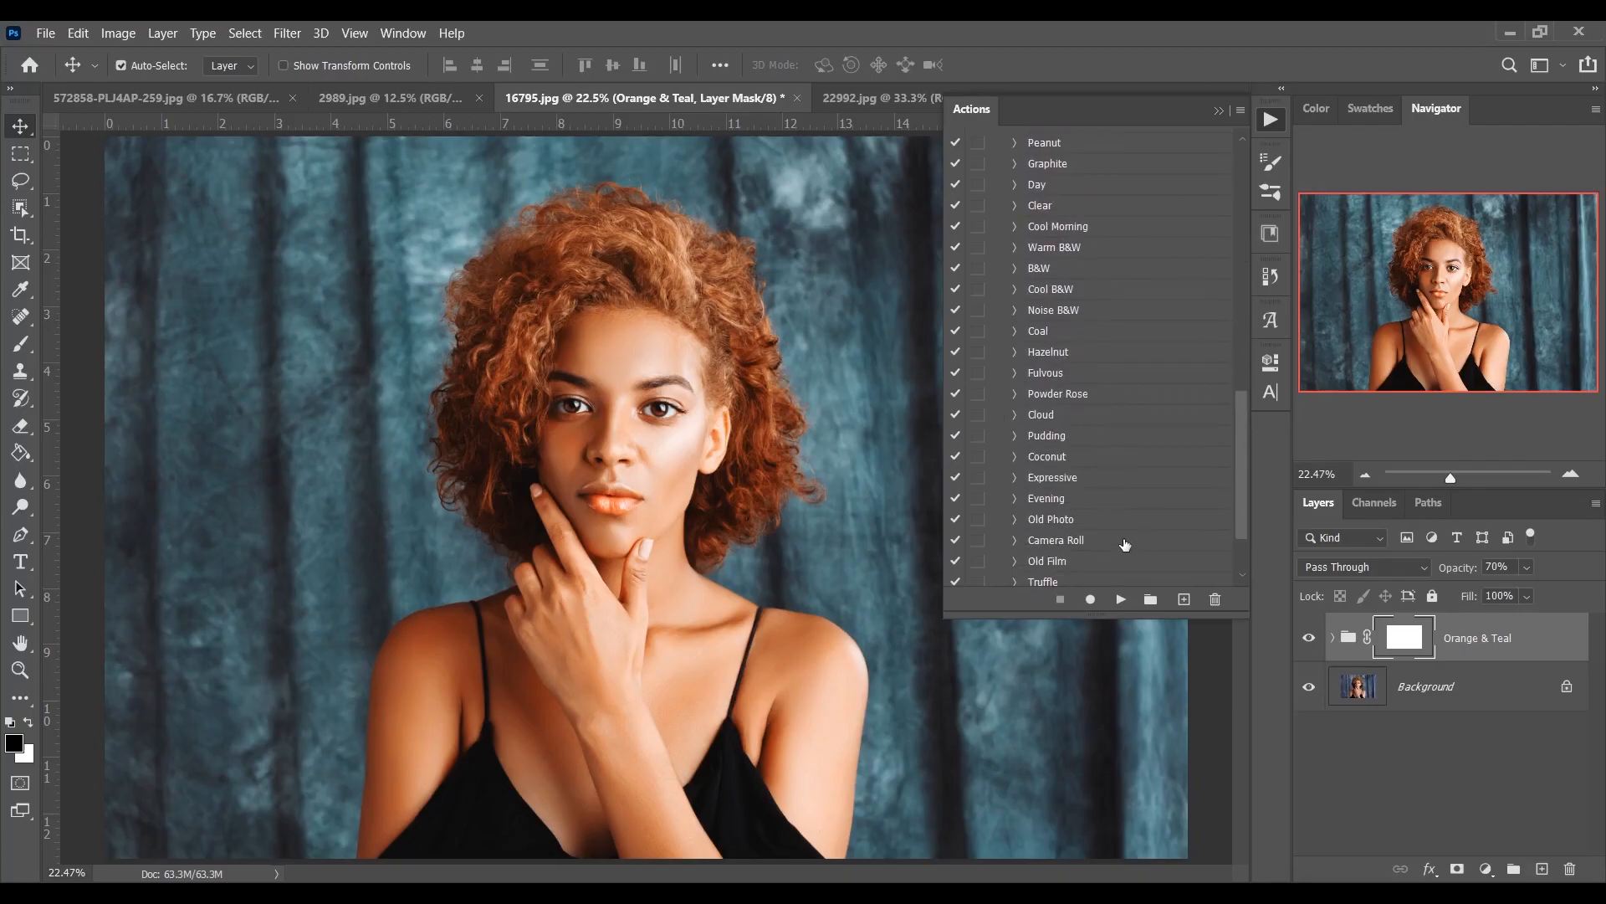
{"action": "left_click", "coordinate": [1075, 522]}
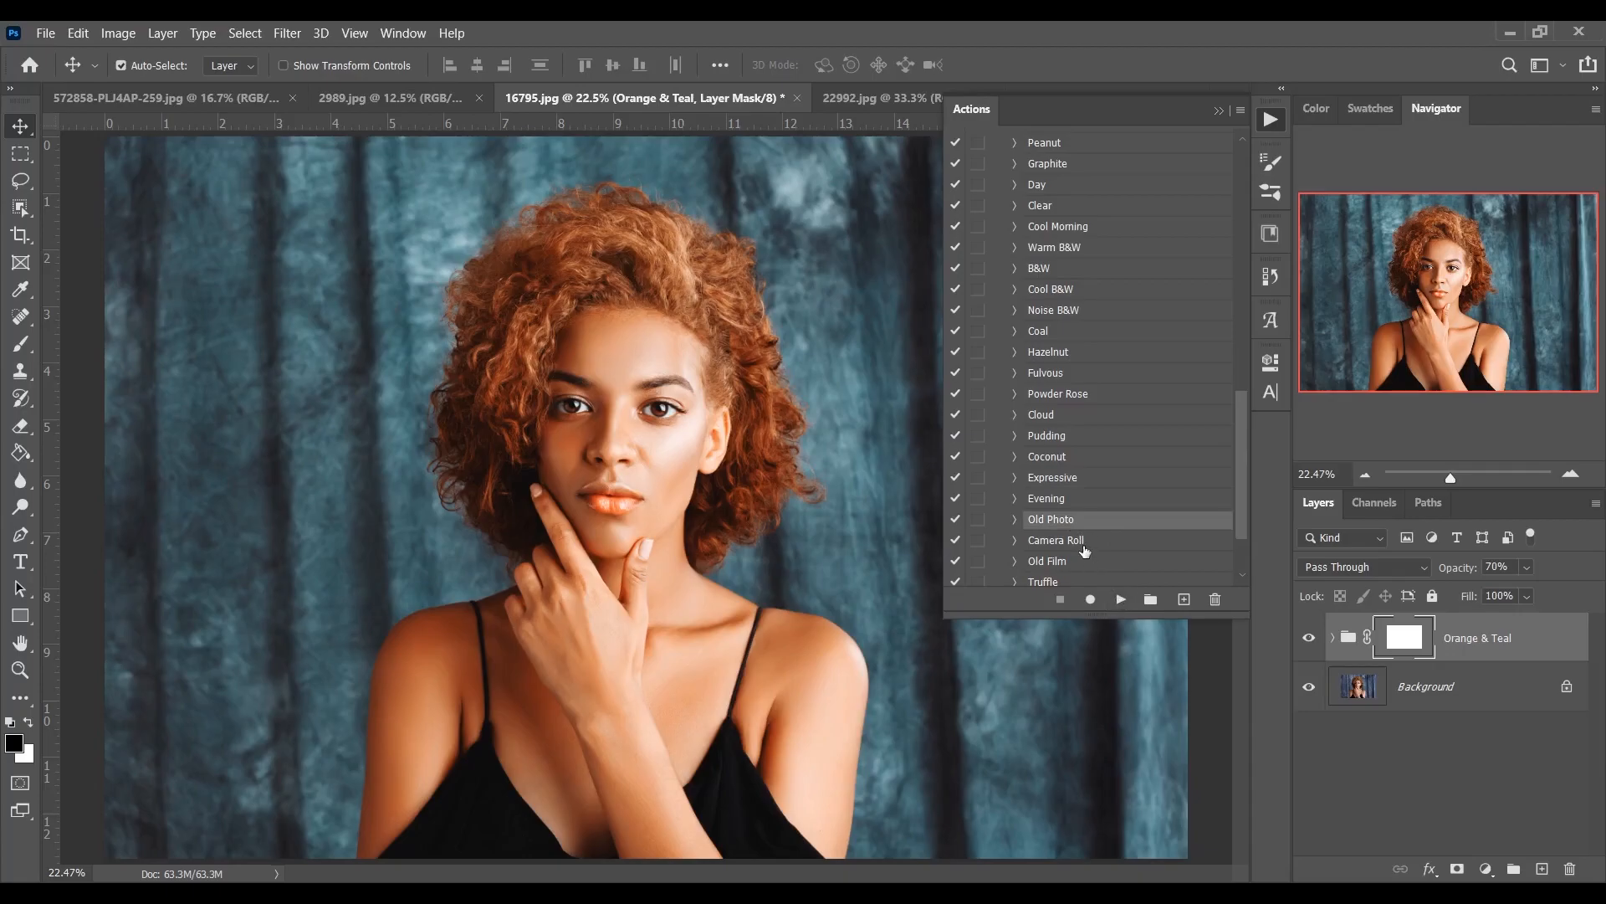
{"action": "left_click", "coordinate": [1049, 562]}
{"action": "left_click", "coordinate": [1121, 600]}
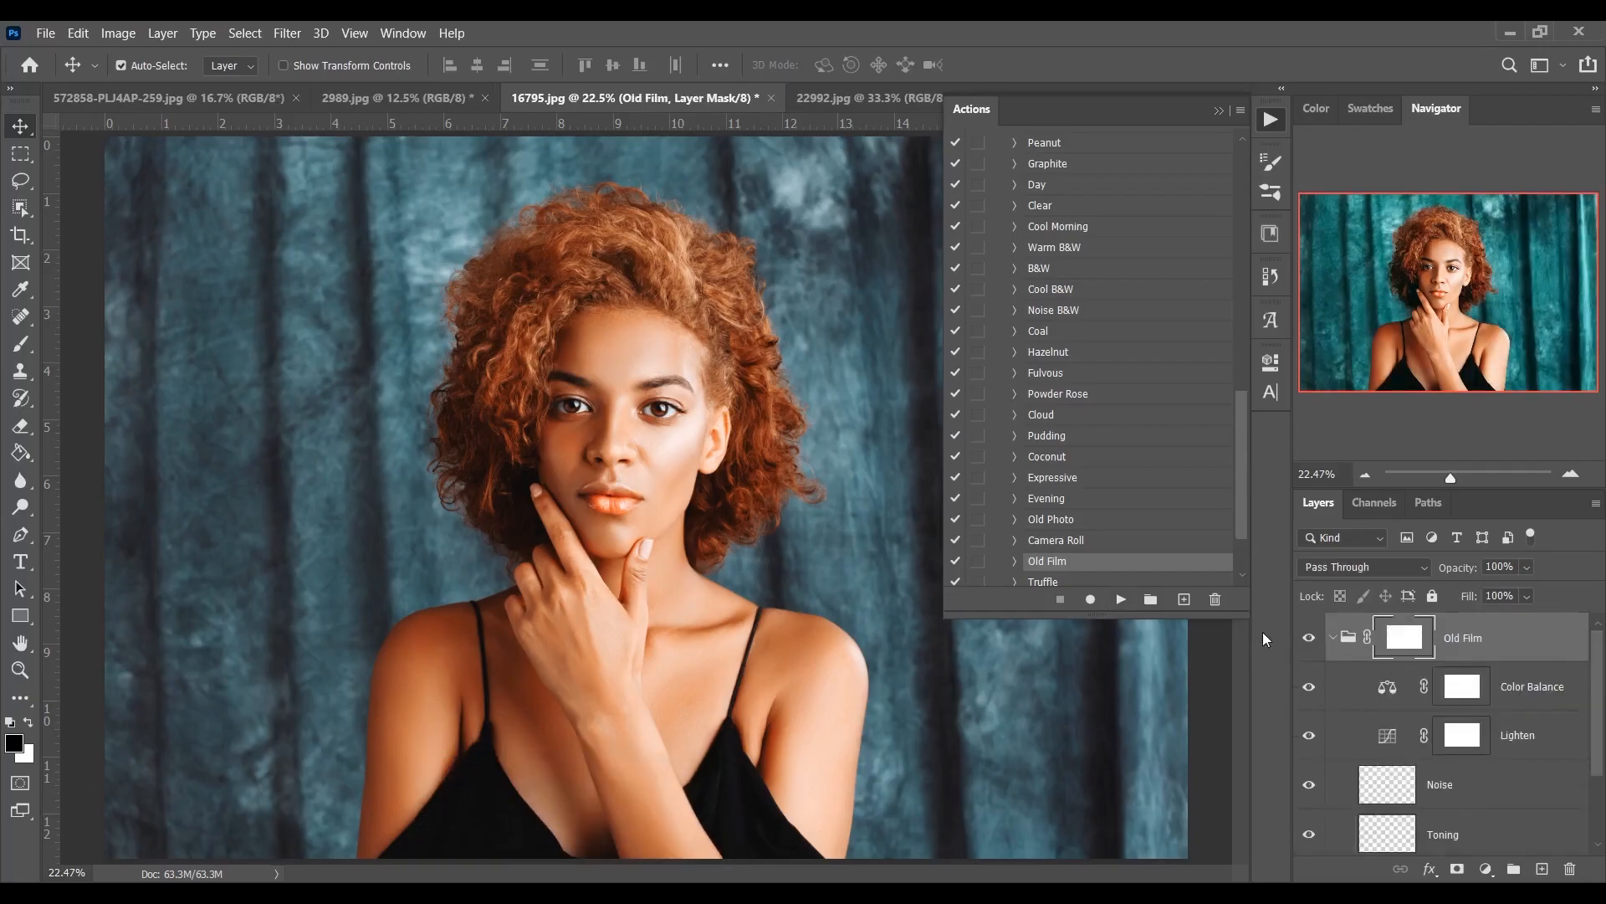
Compare the portrait with the Old Film group hidden and shown, with the list of actions closed.
{"action": "left_click", "coordinate": [1308, 639]}
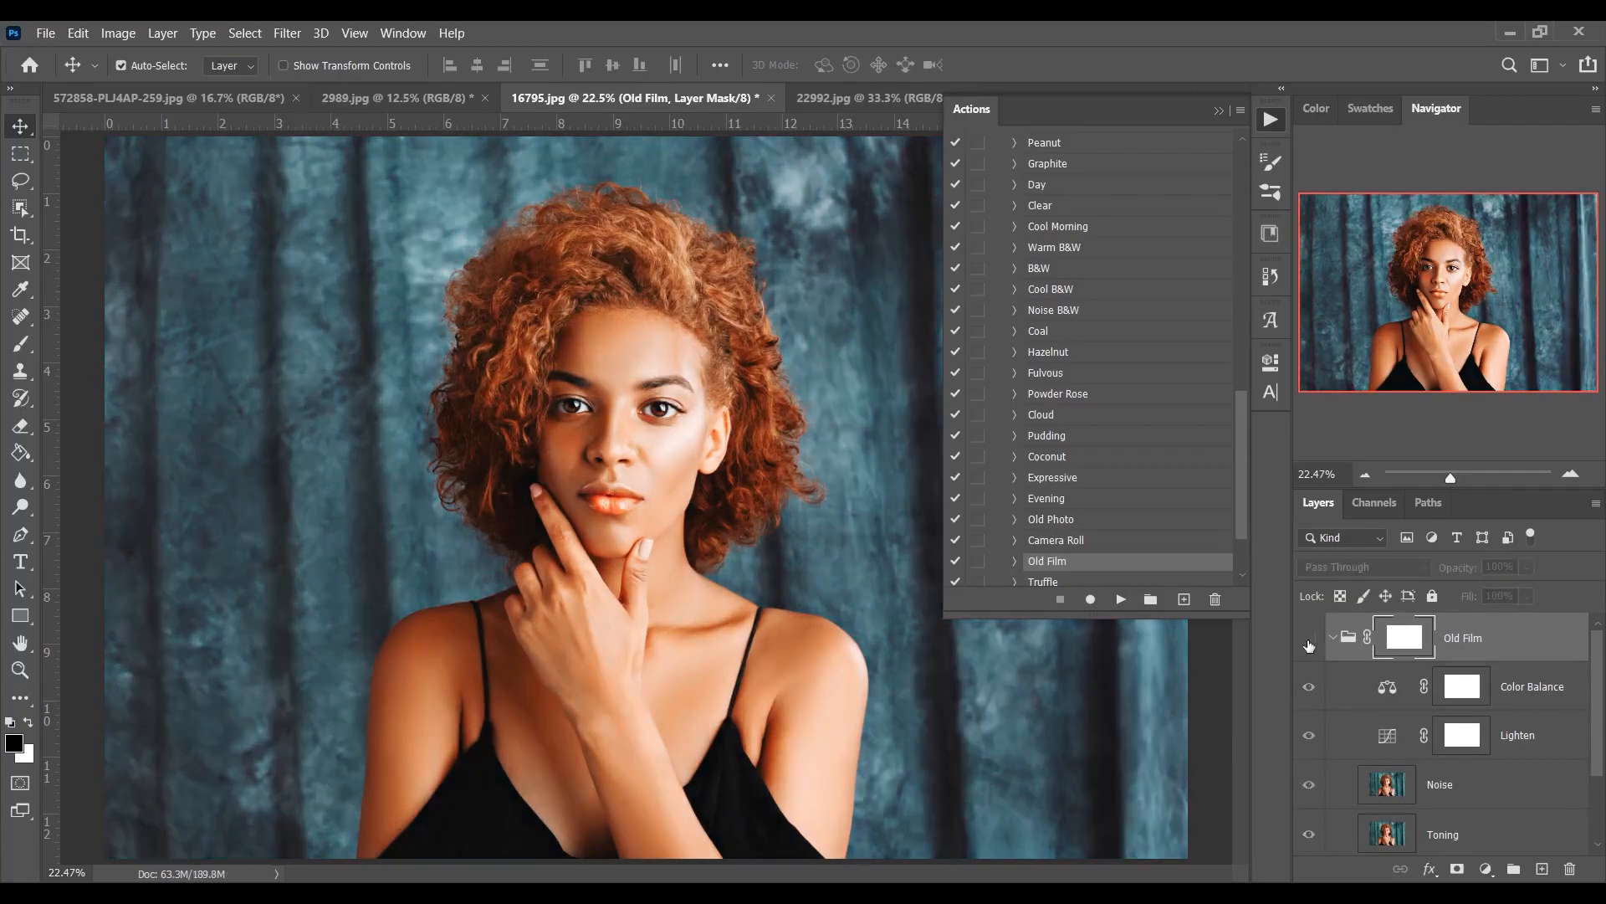
{"action": "left_click", "coordinate": [1310, 641]}
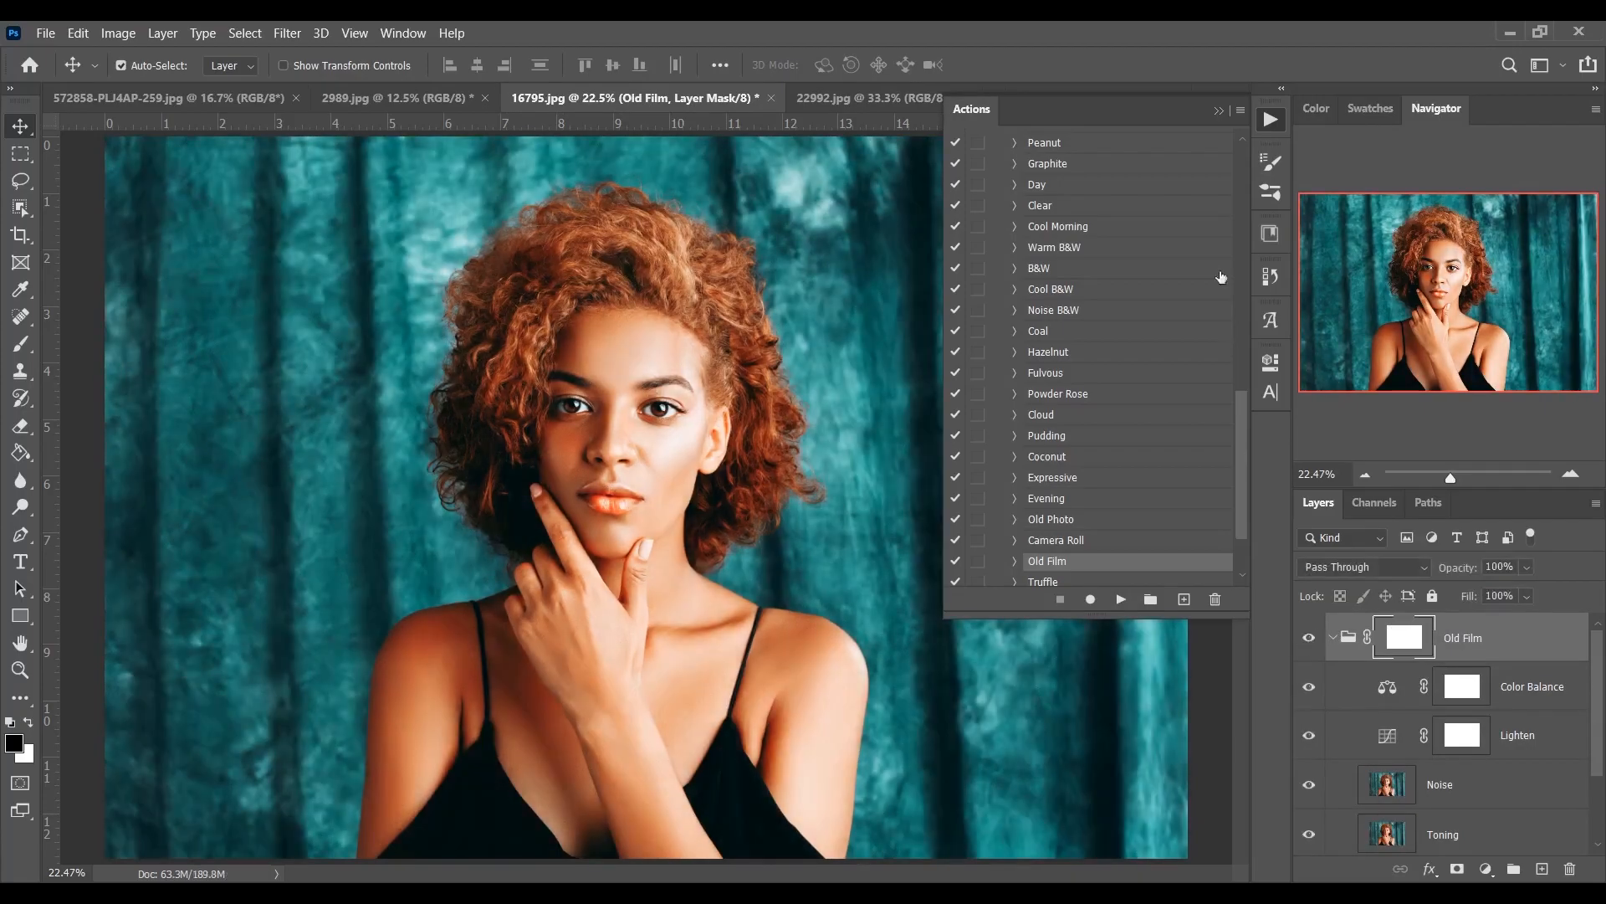
{"action": "left_click", "coordinate": [1215, 108]}
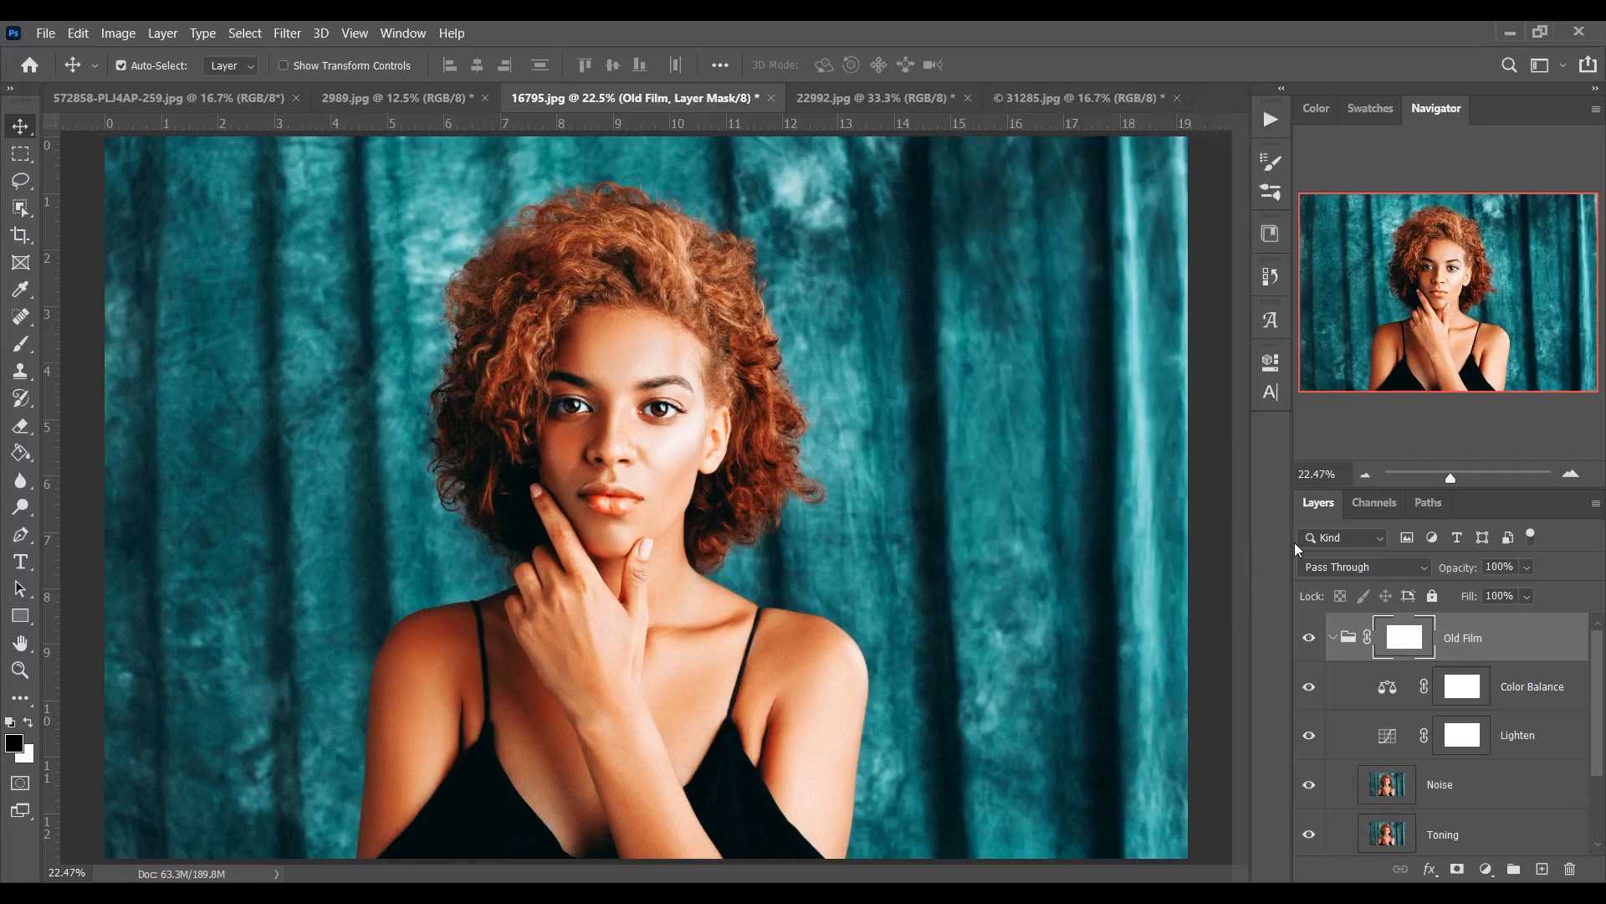
{"action": "left_click", "coordinate": [1307, 641]}
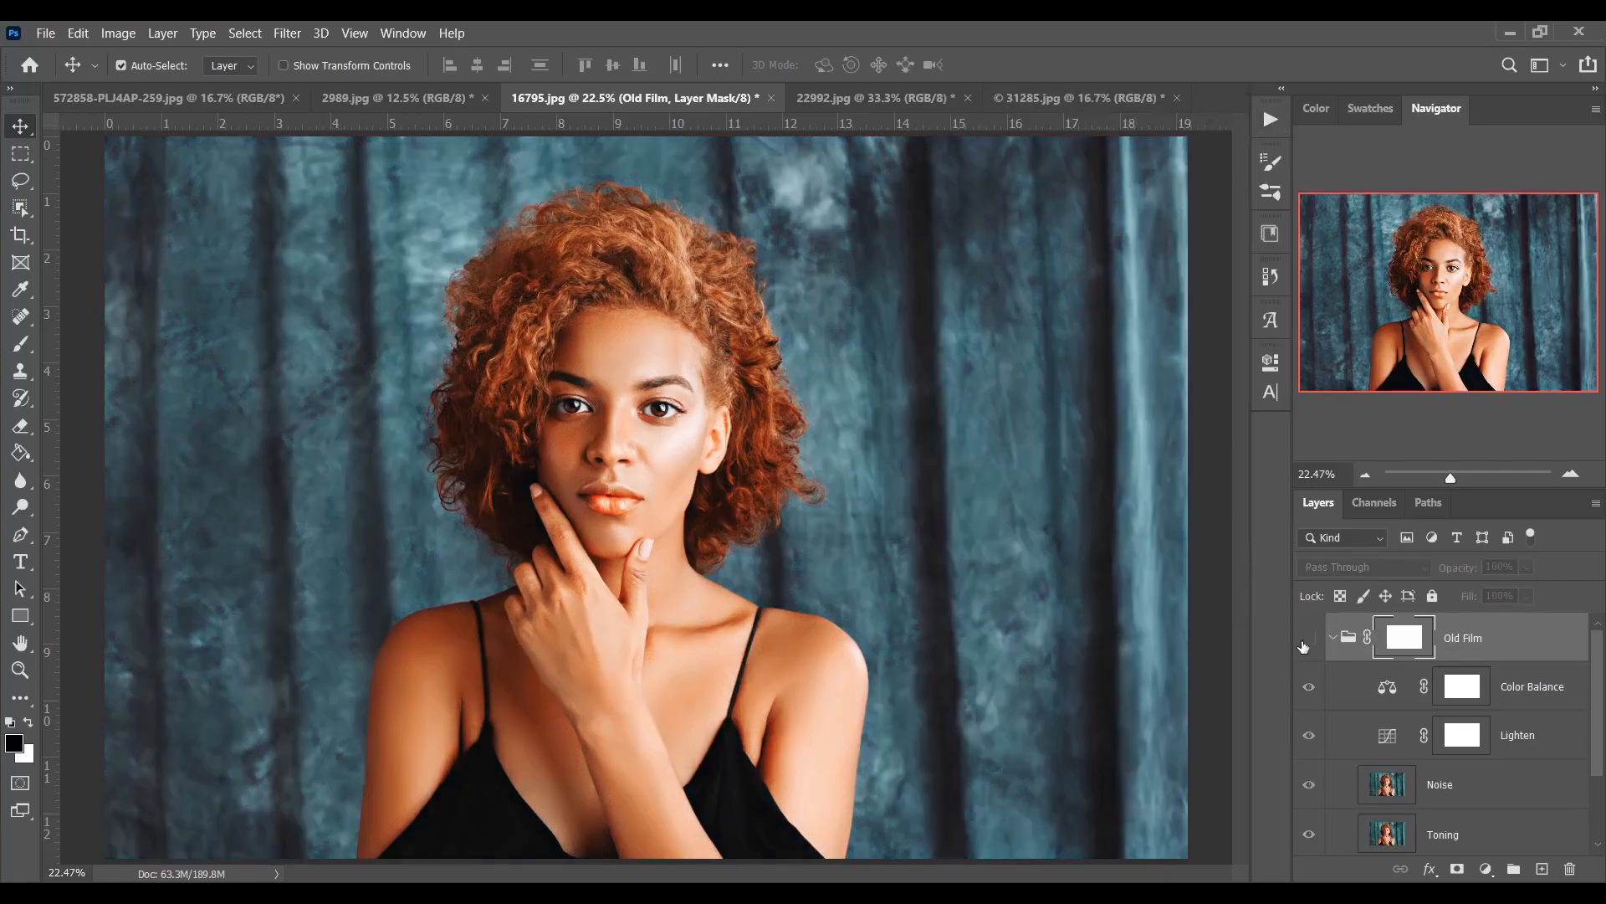
{"action": "left_click", "coordinate": [1306, 643]}
Lower the Old Film group's opacity to 55% and check the effect against the hidden state.
{"action": "left_click_drag", "start_coordinate": [1508, 589], "coordinate": [1506, 589]}
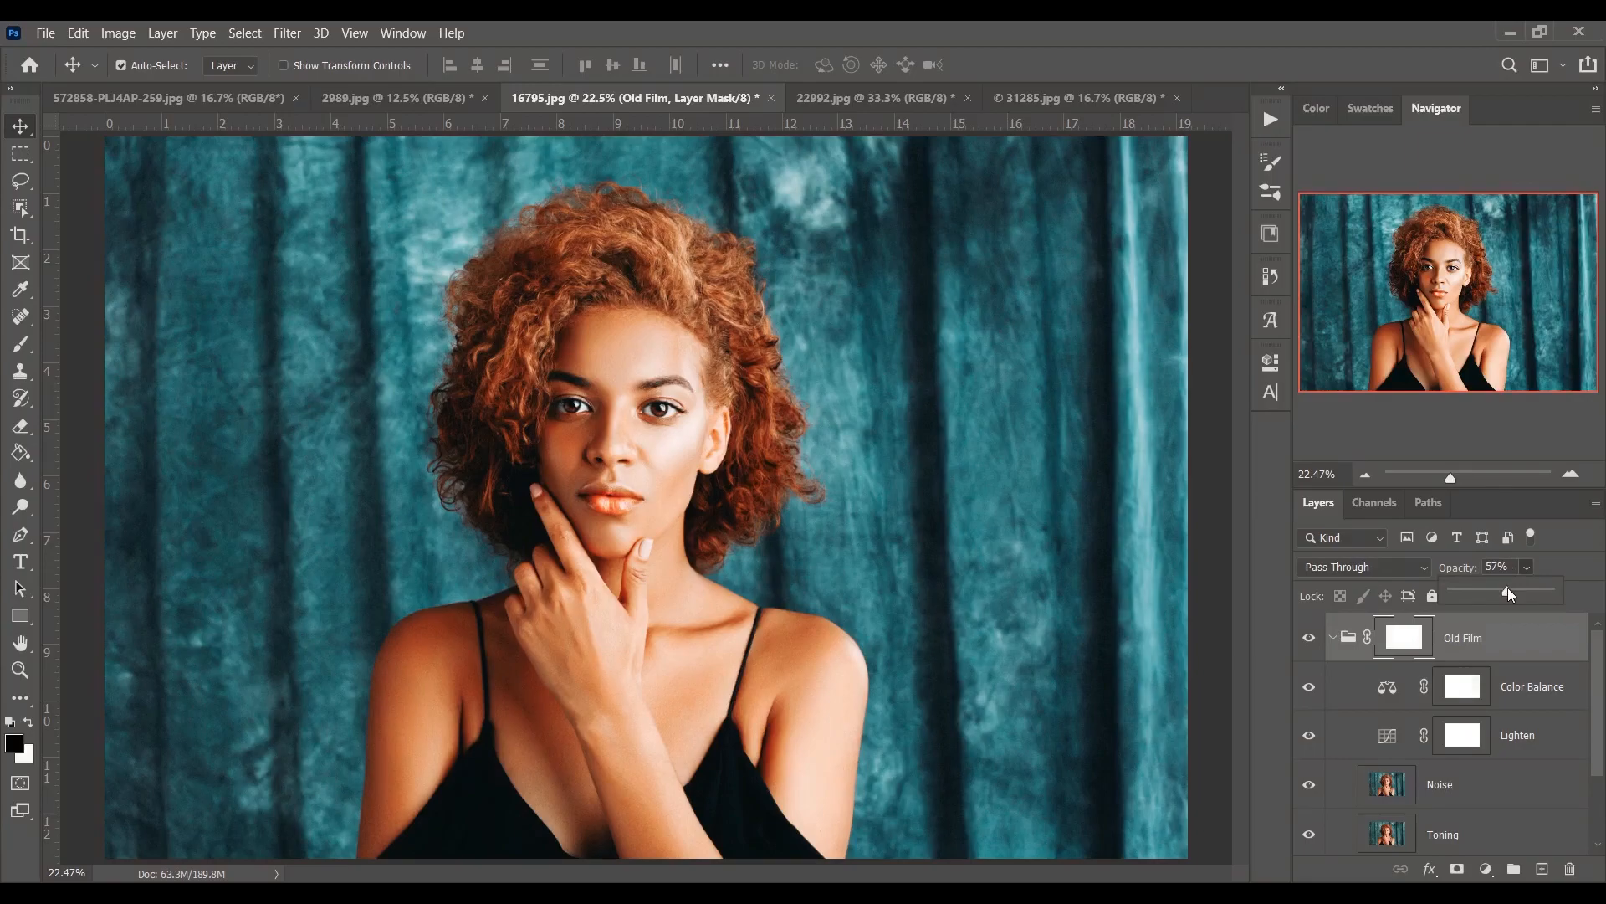
{"action": "left_click", "coordinate": [1314, 643]}
{"action": "left_click", "coordinate": [1312, 641]}
Delete the Old Film and Orange & Teal groups together, keeping only the Background layer.
{"action": "left_click", "coordinate": [1335, 639]}
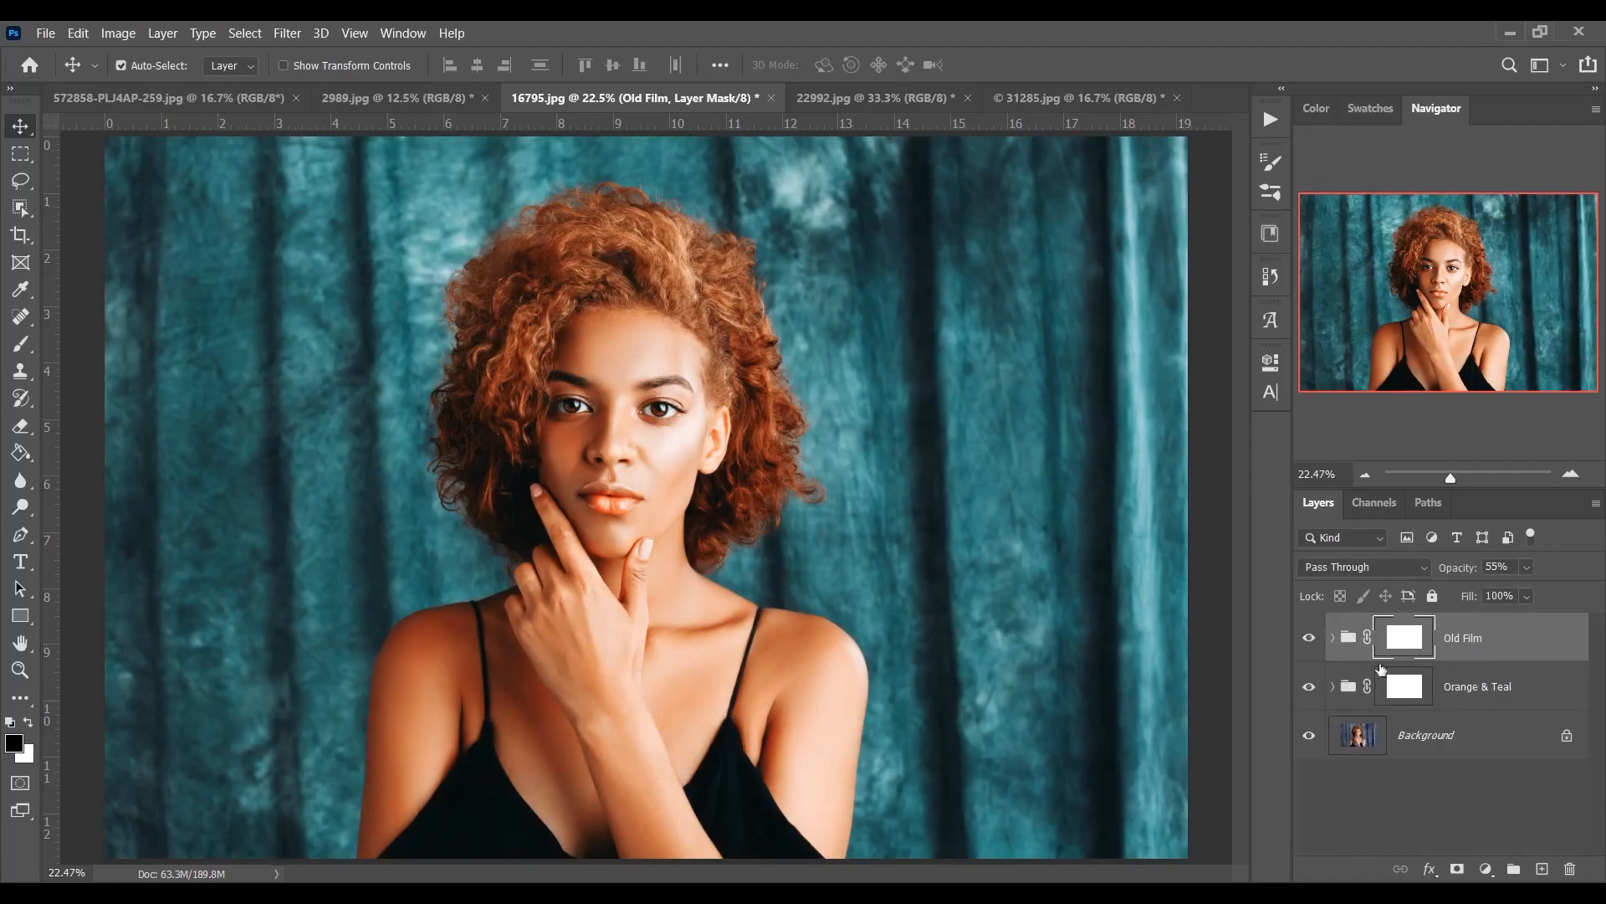
{"action": "left_click", "coordinate": [1521, 690], "text": "shift"}
{"action": "key", "text": "Delete"}
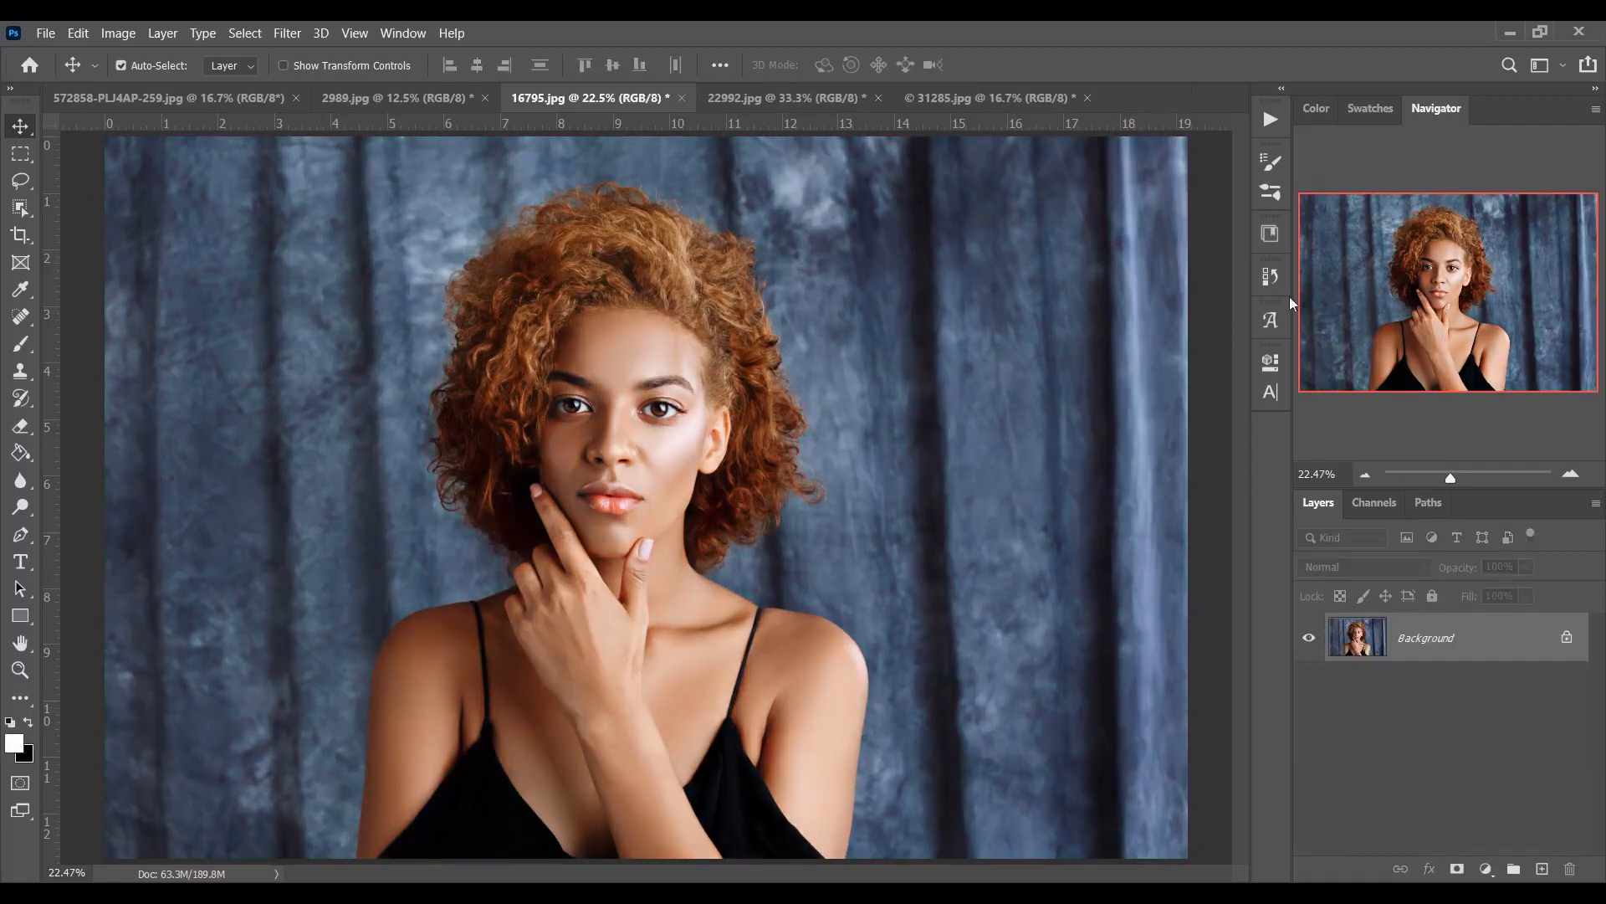
Run the Pale Orange & Teal action on the original portrait.
{"action": "left_click", "coordinate": [1271, 125]}
{"action": "scroll", "coordinate": [1122, 299], "scroll_direction": "up", "scroll_amount": 6}
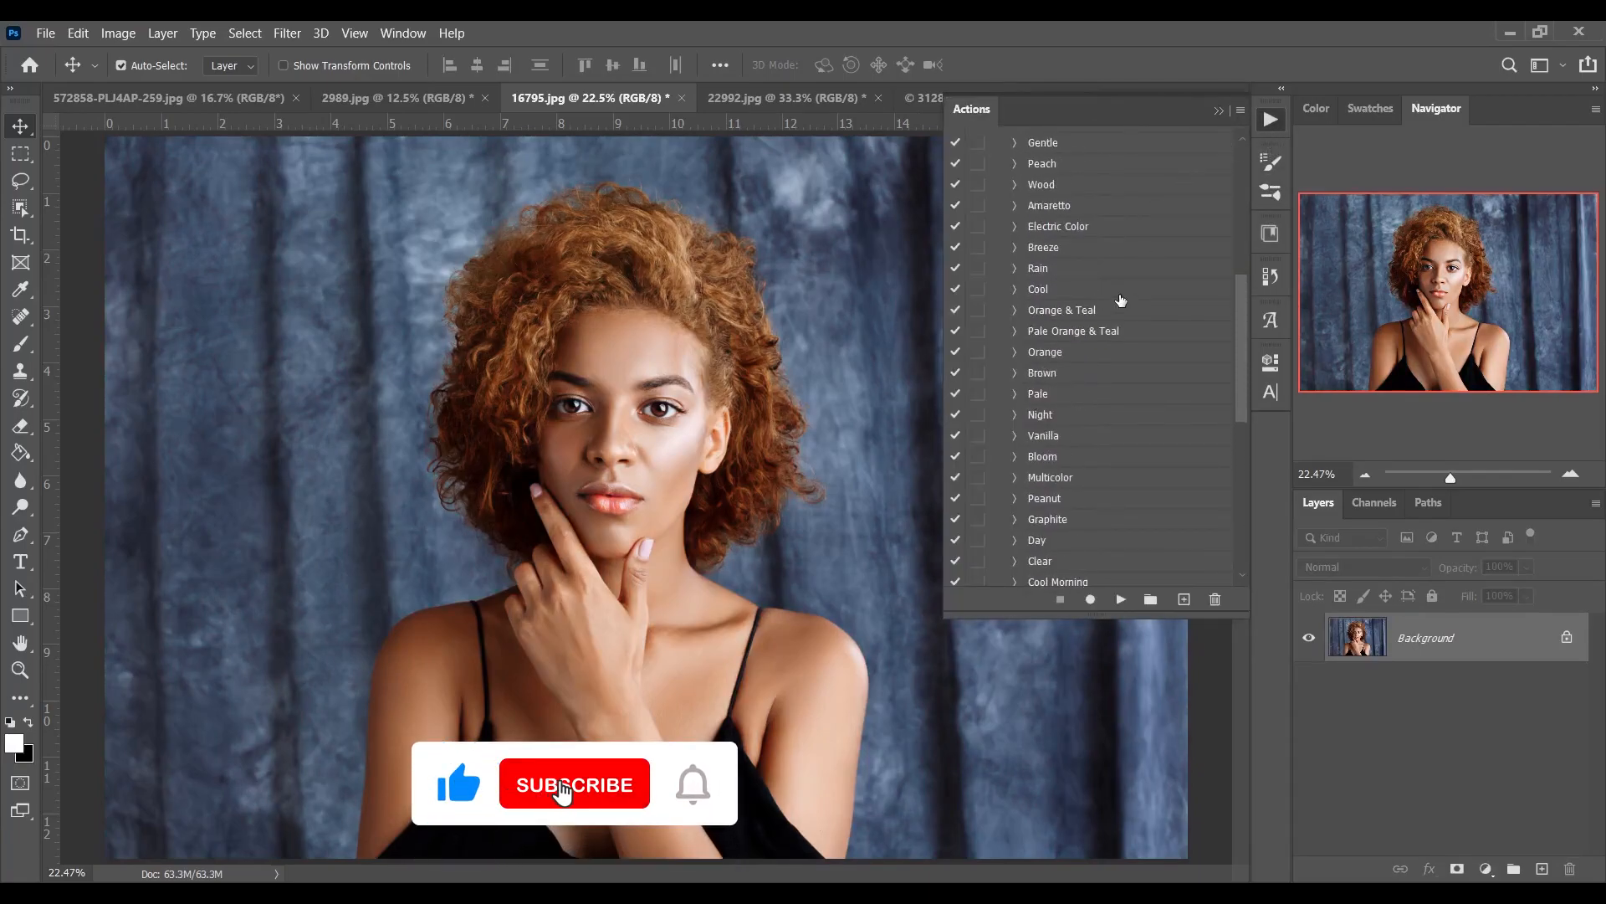
{"action": "left_click", "coordinate": [1088, 335]}
{"action": "left_click", "coordinate": [1122, 599]}
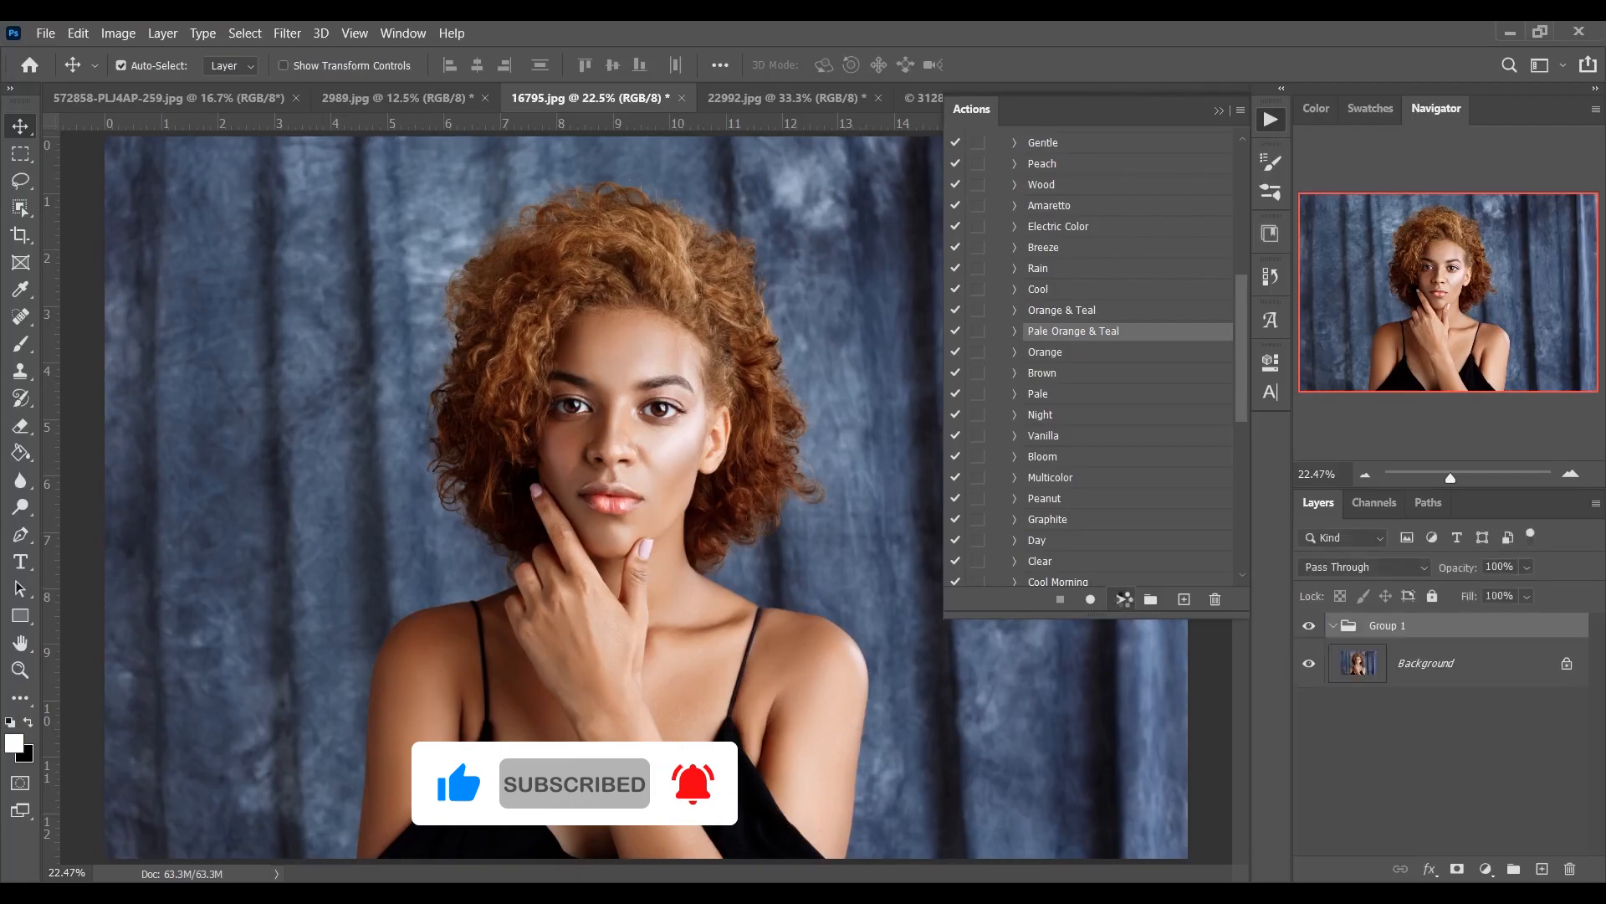
Compare the portrait with the Pale Orange & Teal group hidden and shown.
{"action": "left_click", "coordinate": [1308, 639]}
{"action": "left_click", "coordinate": [1308, 637]}
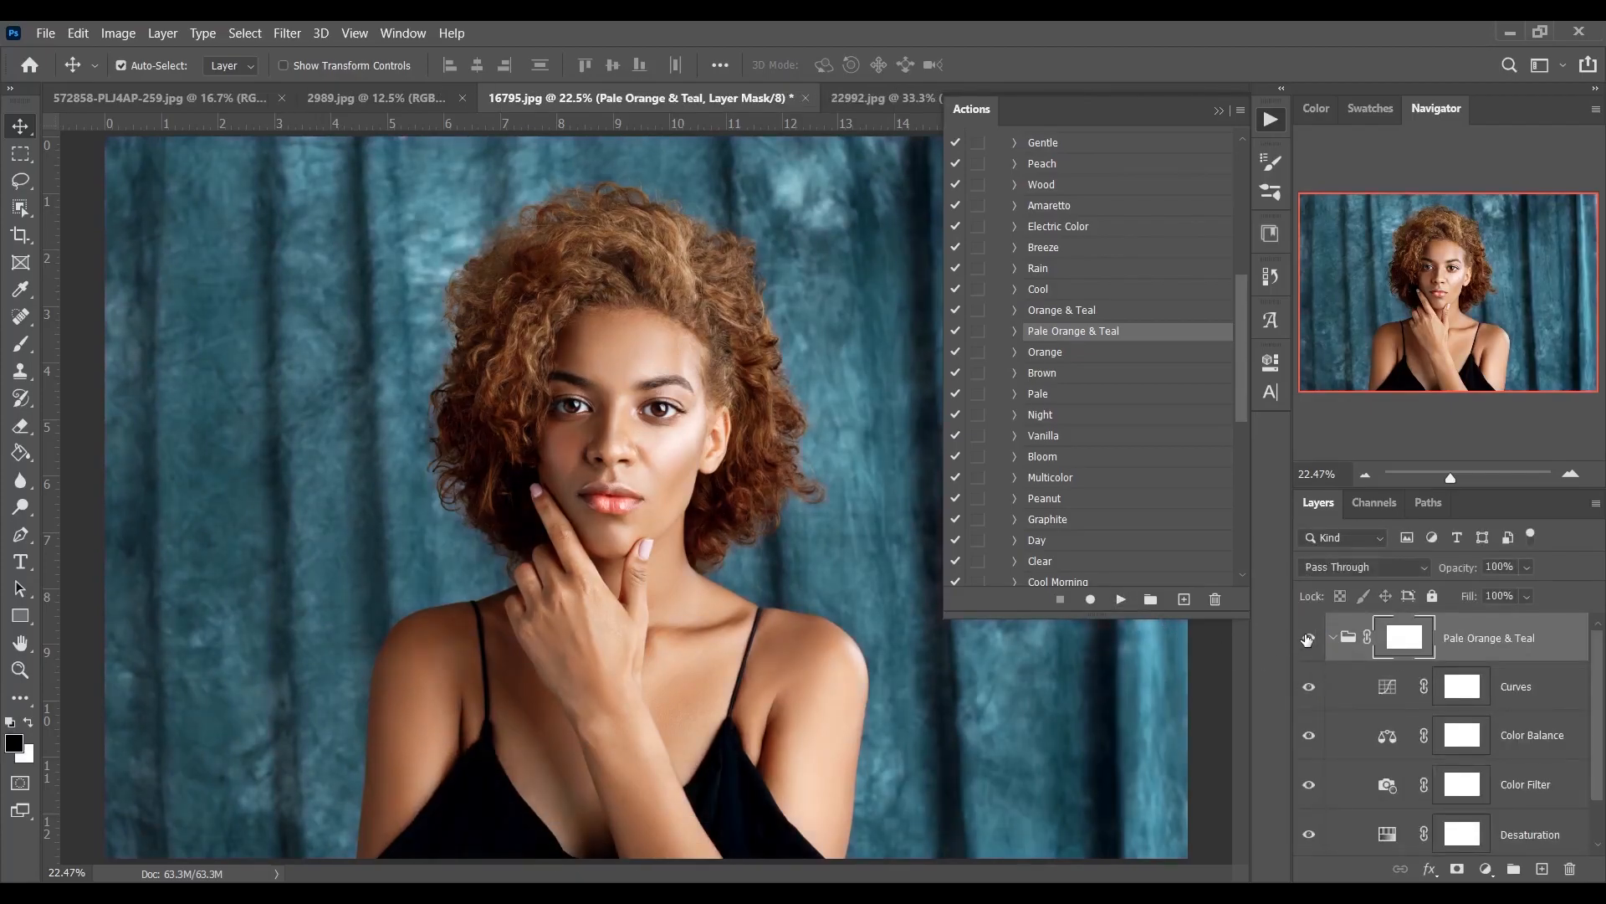
{"action": "left_click", "coordinate": [1308, 638]}
{"action": "left_click", "coordinate": [1307, 637]}
Delete the Pale Orange & Teal group's mask and the group together with its contents.
{"action": "left_click", "coordinate": [1570, 868]}
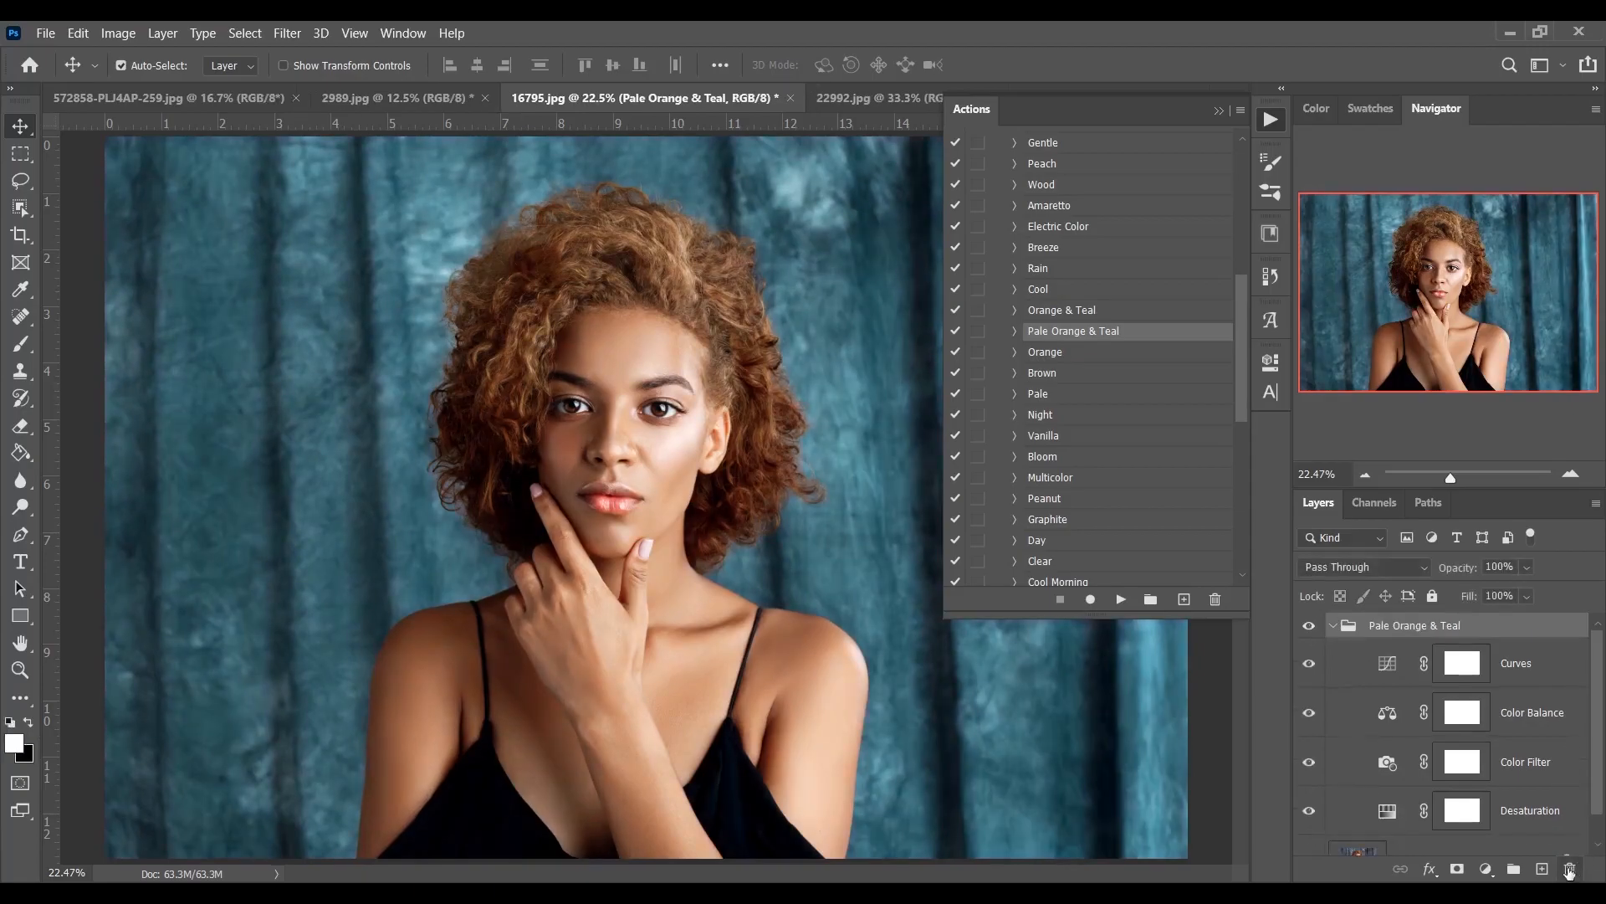
{"action": "left_click", "coordinate": [1570, 869]}
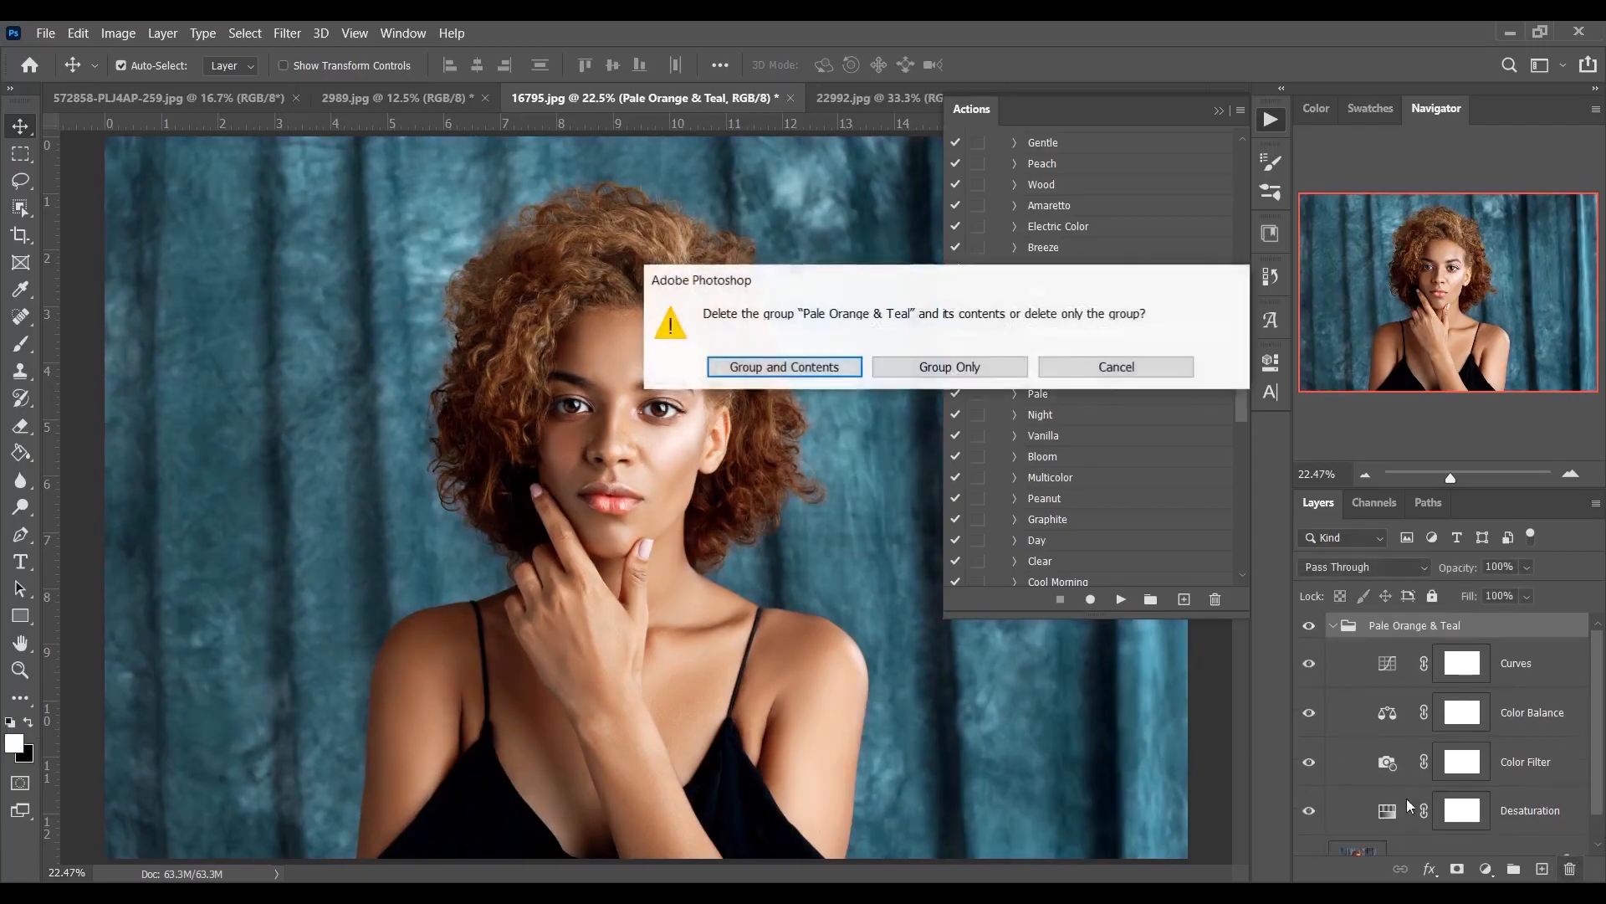
{"action": "left_click", "coordinate": [790, 368]}
Run the Bloom action on the portrait and compare the image with and without the effect.
{"action": "scroll", "coordinate": [1099, 420], "scroll_direction": "down", "scroll_amount": 3}
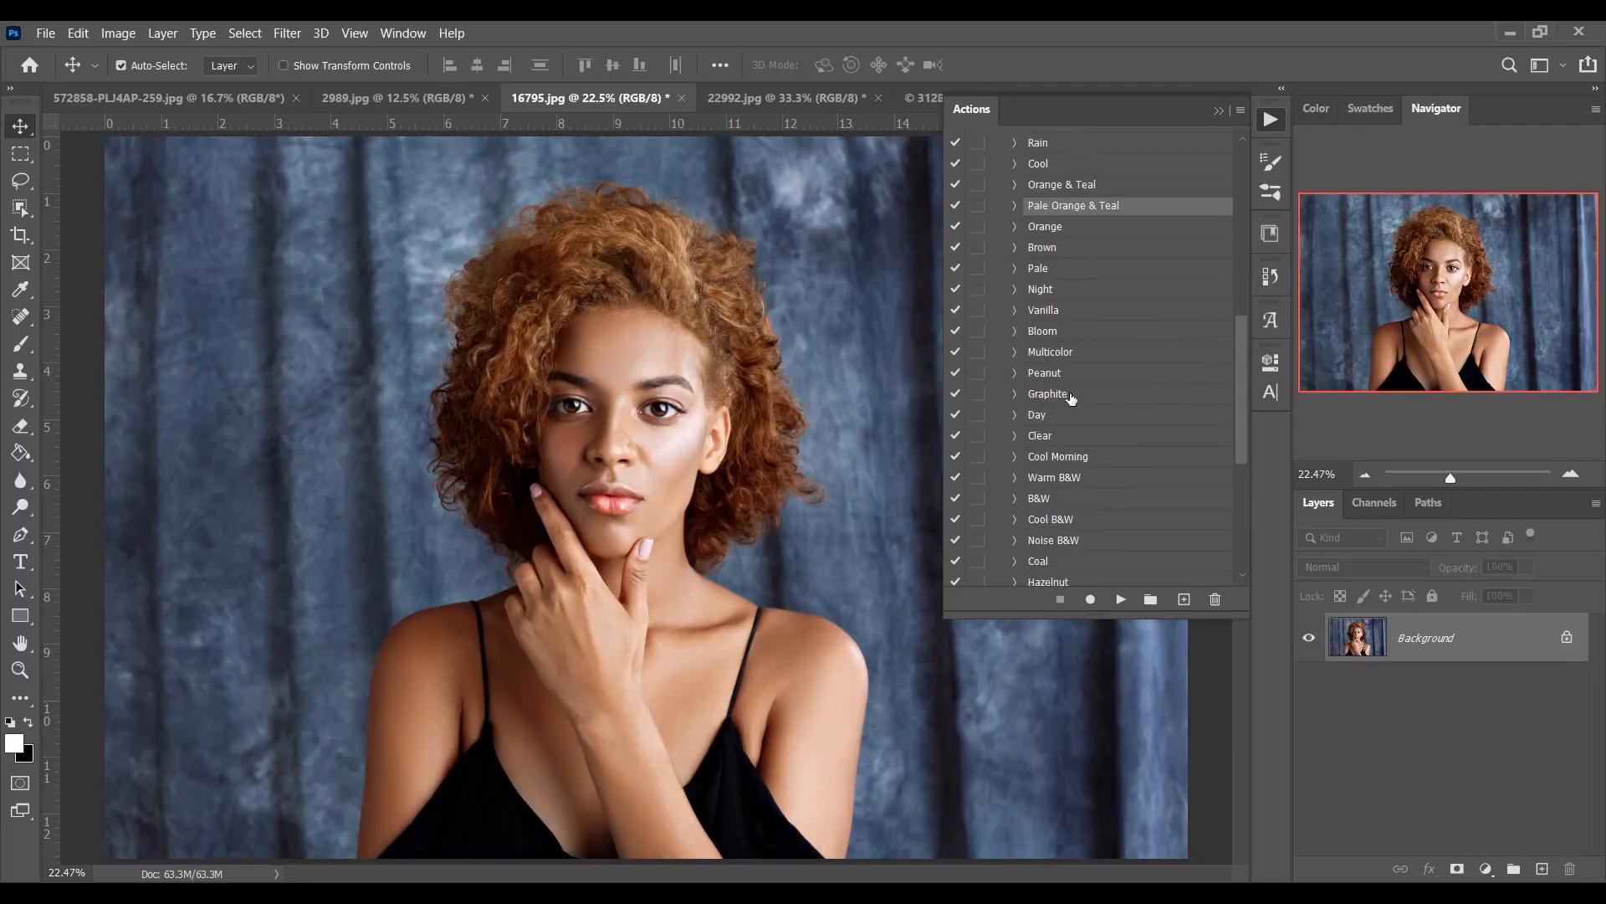
{"action": "left_click", "coordinate": [1086, 339]}
{"action": "left_click", "coordinate": [1122, 599]}
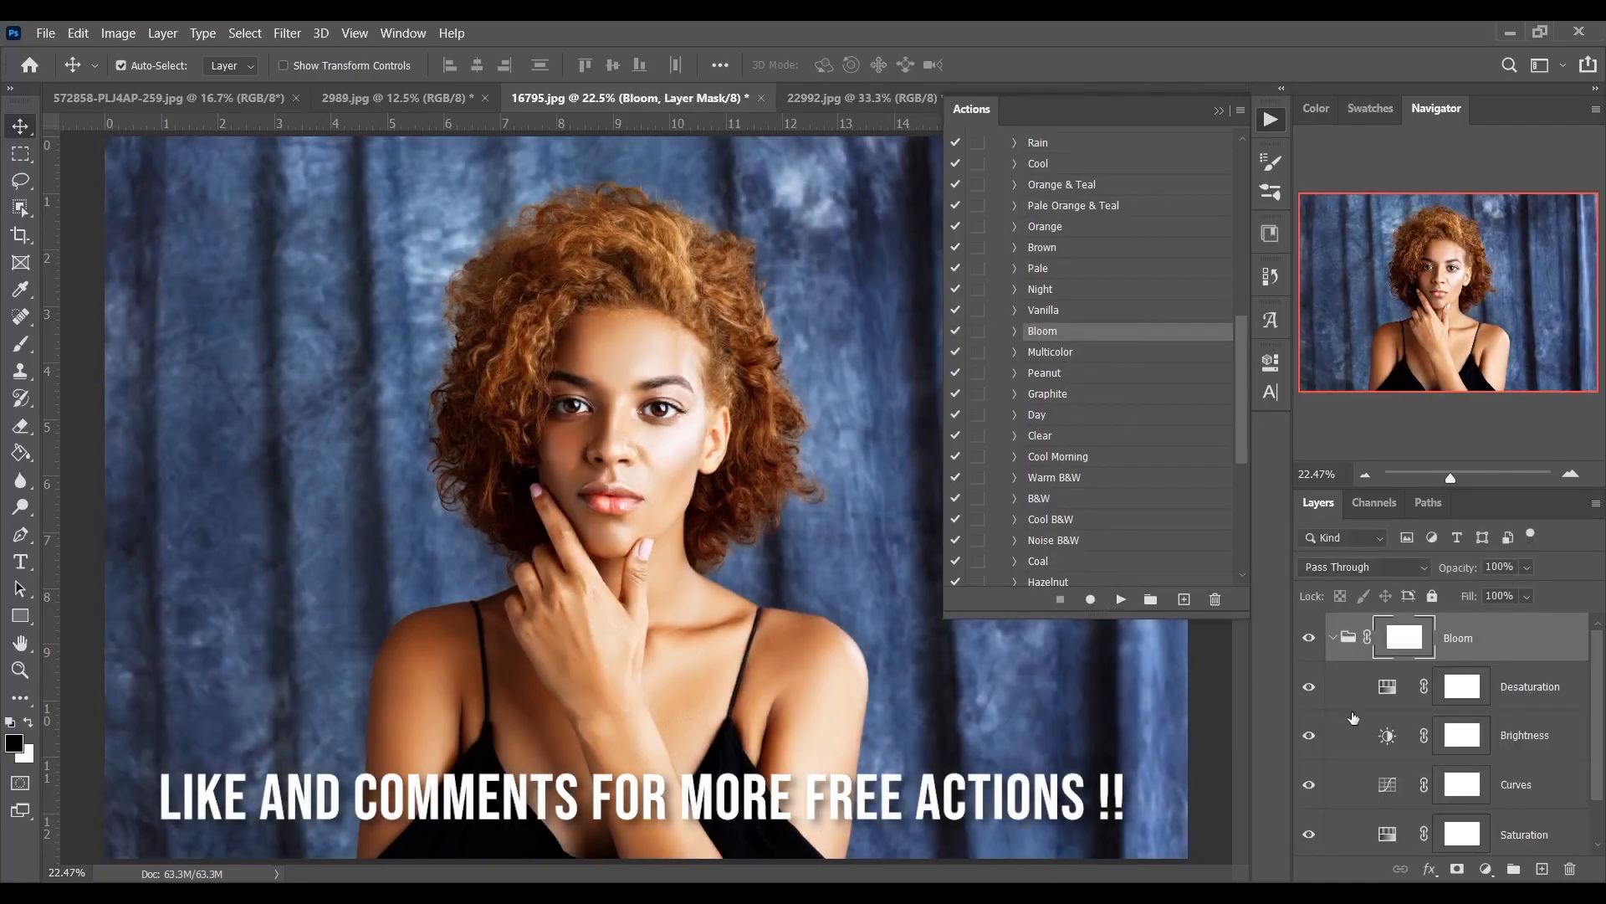
{"action": "left_click", "coordinate": [1308, 639]}
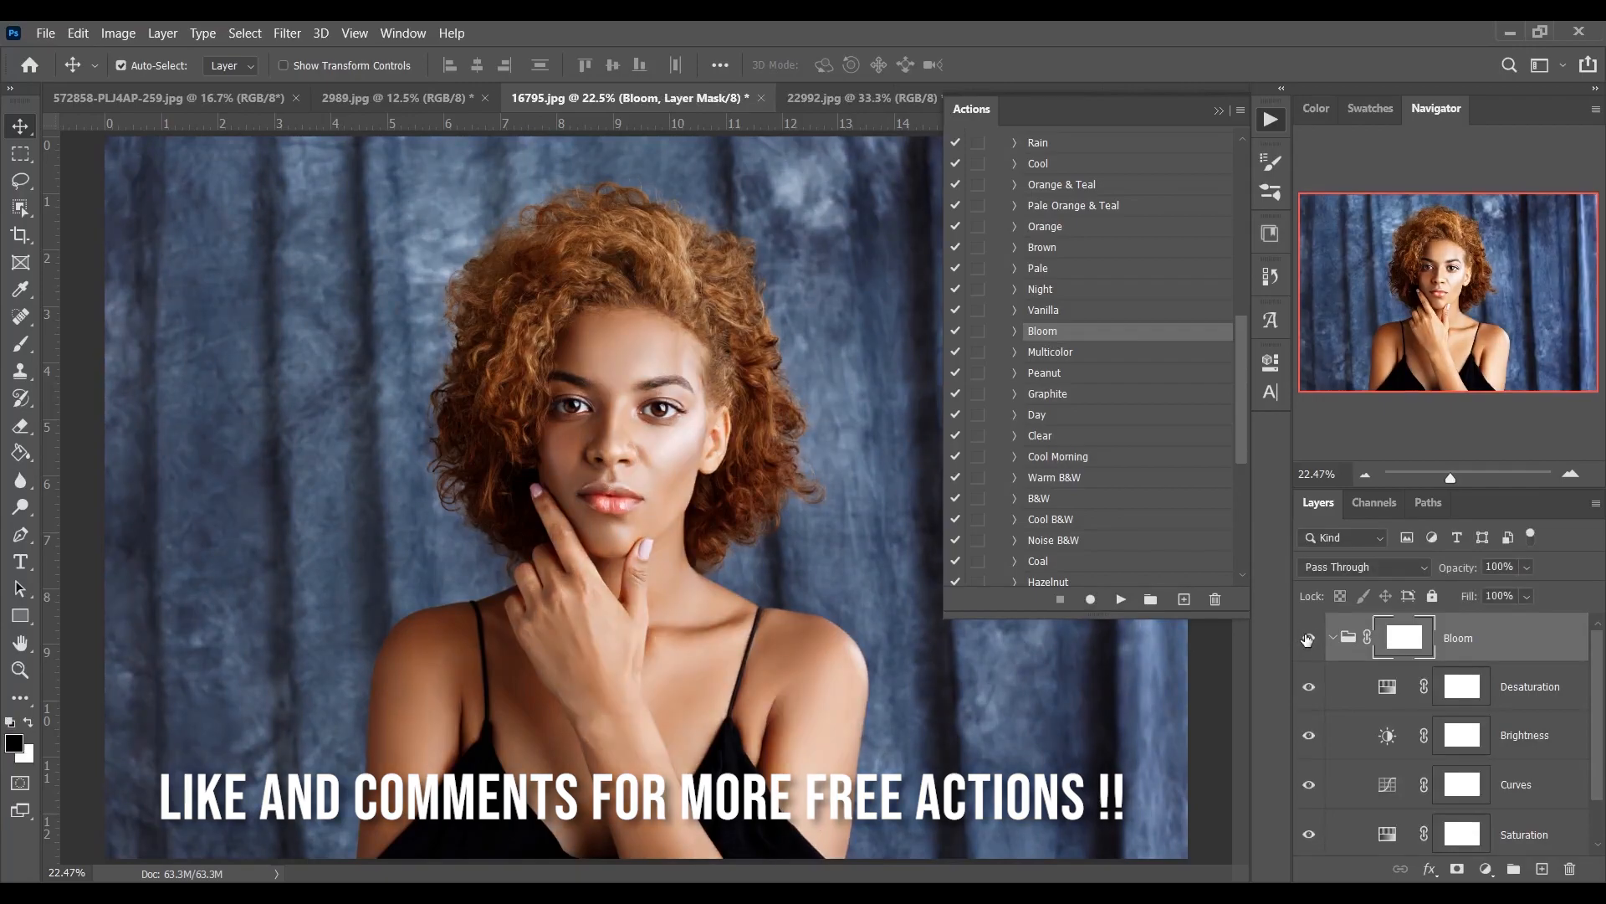
{"action": "left_click", "coordinate": [1307, 639]}
Switch to the 22992.jpg image and run the Pudding action on it.
{"action": "left_click", "coordinate": [830, 98]}
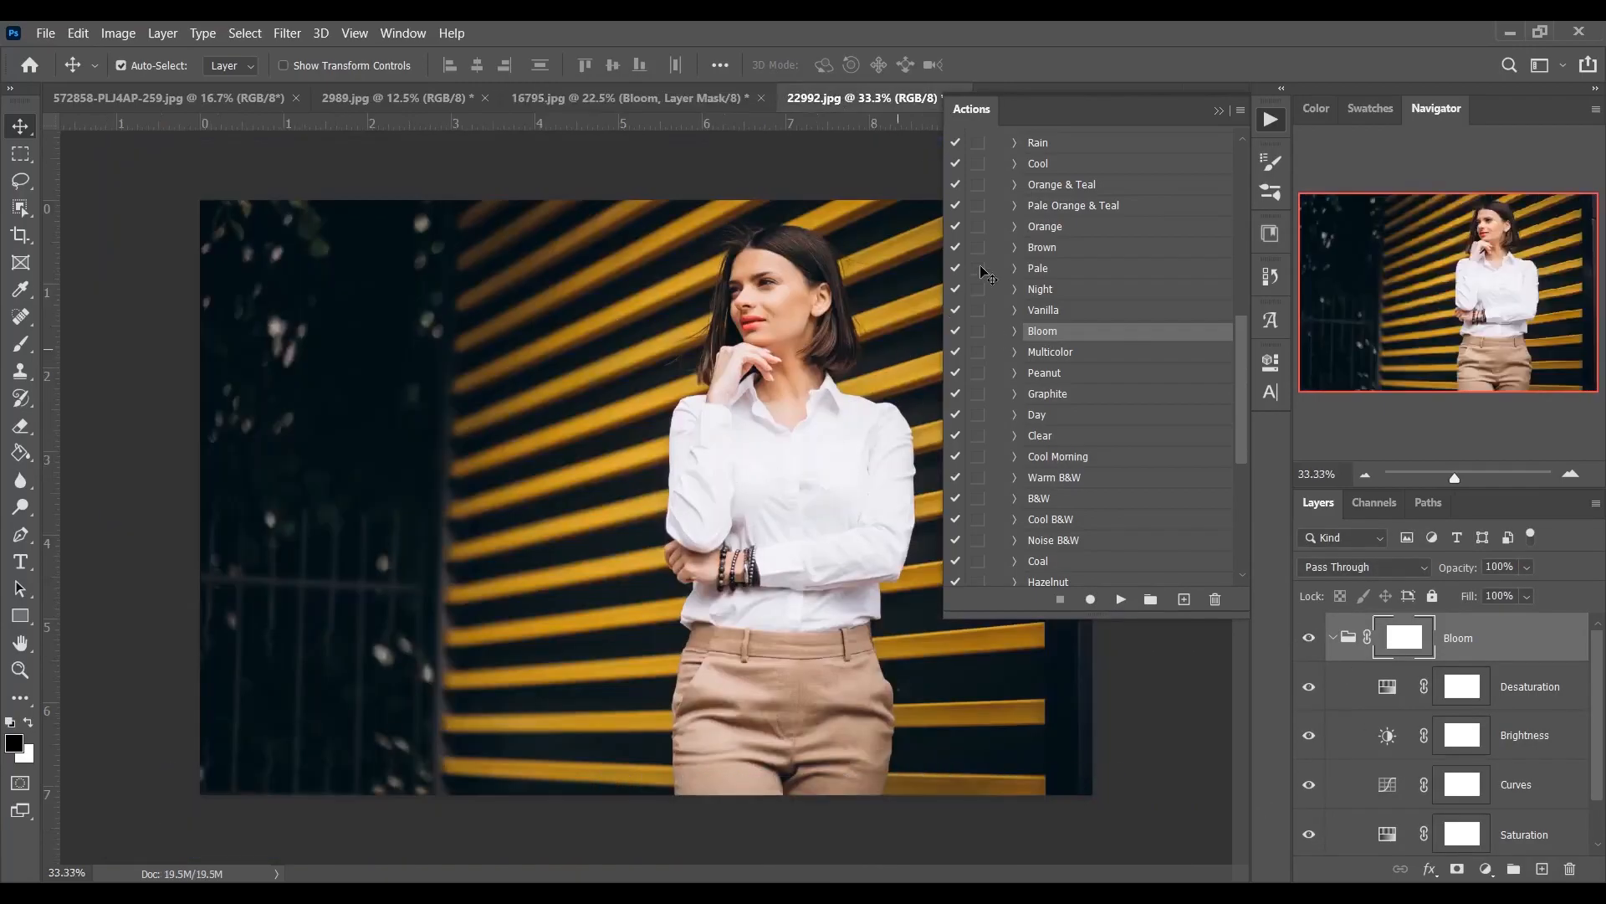
{"action": "scroll", "coordinate": [1161, 439], "scroll_direction": "down", "scroll_amount": 2}
{"action": "scroll", "coordinate": [1160, 438], "scroll_direction": "down", "scroll_amount": 5}
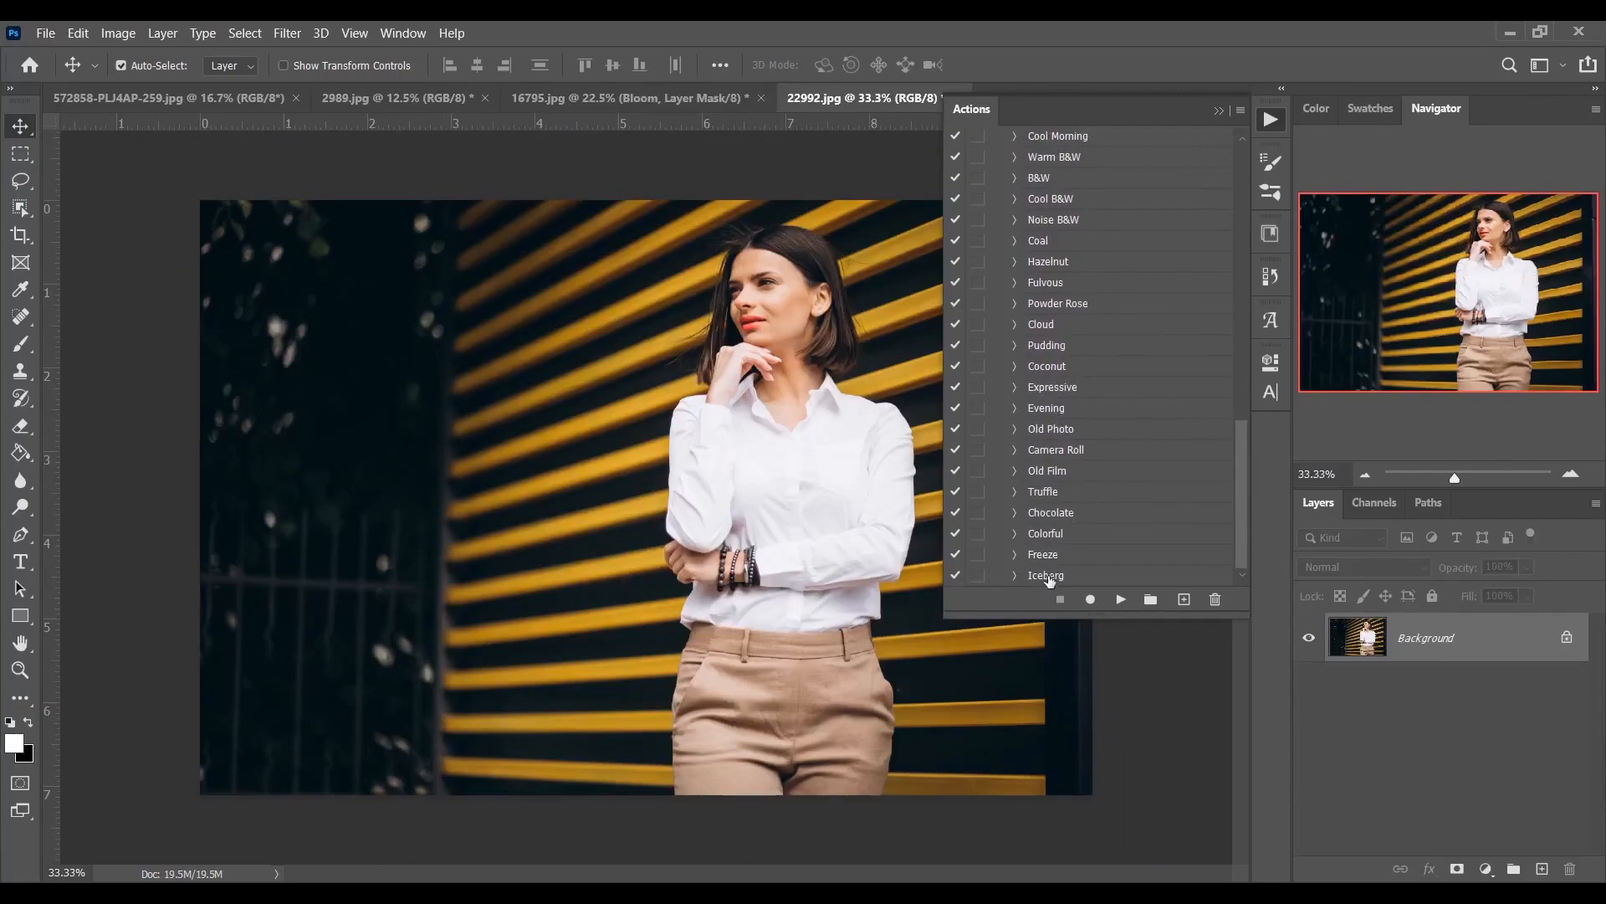
{"action": "scroll", "coordinate": [1056, 574], "scroll_direction": "up", "scroll_amount": 2}
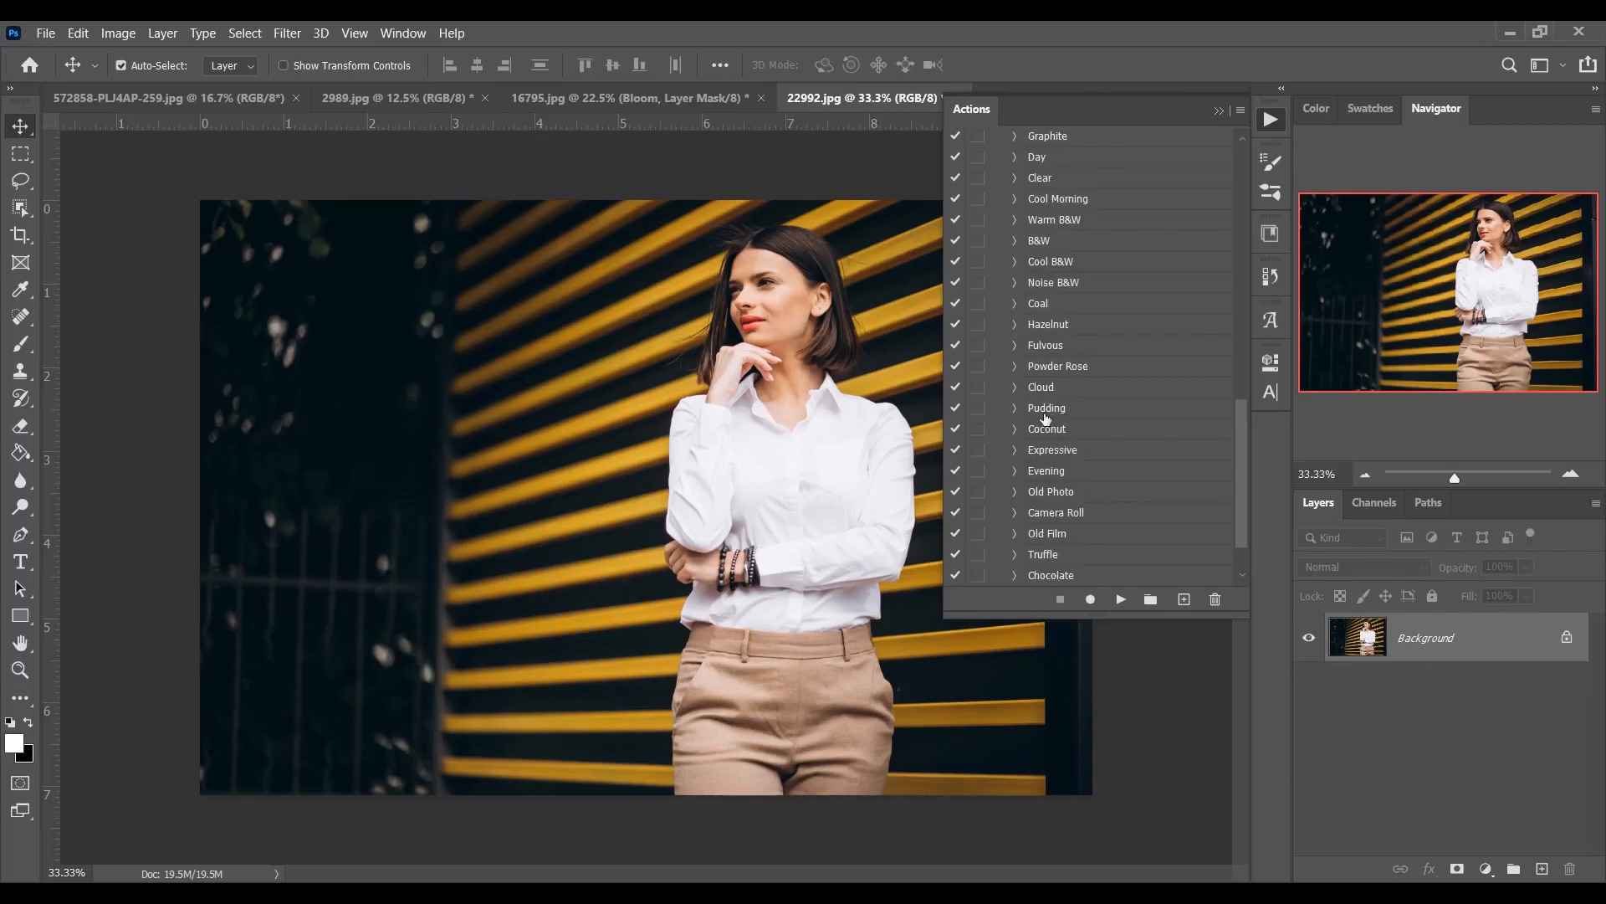
{"action": "left_click", "coordinate": [1046, 419]}
{"action": "left_click", "coordinate": [1121, 599]}
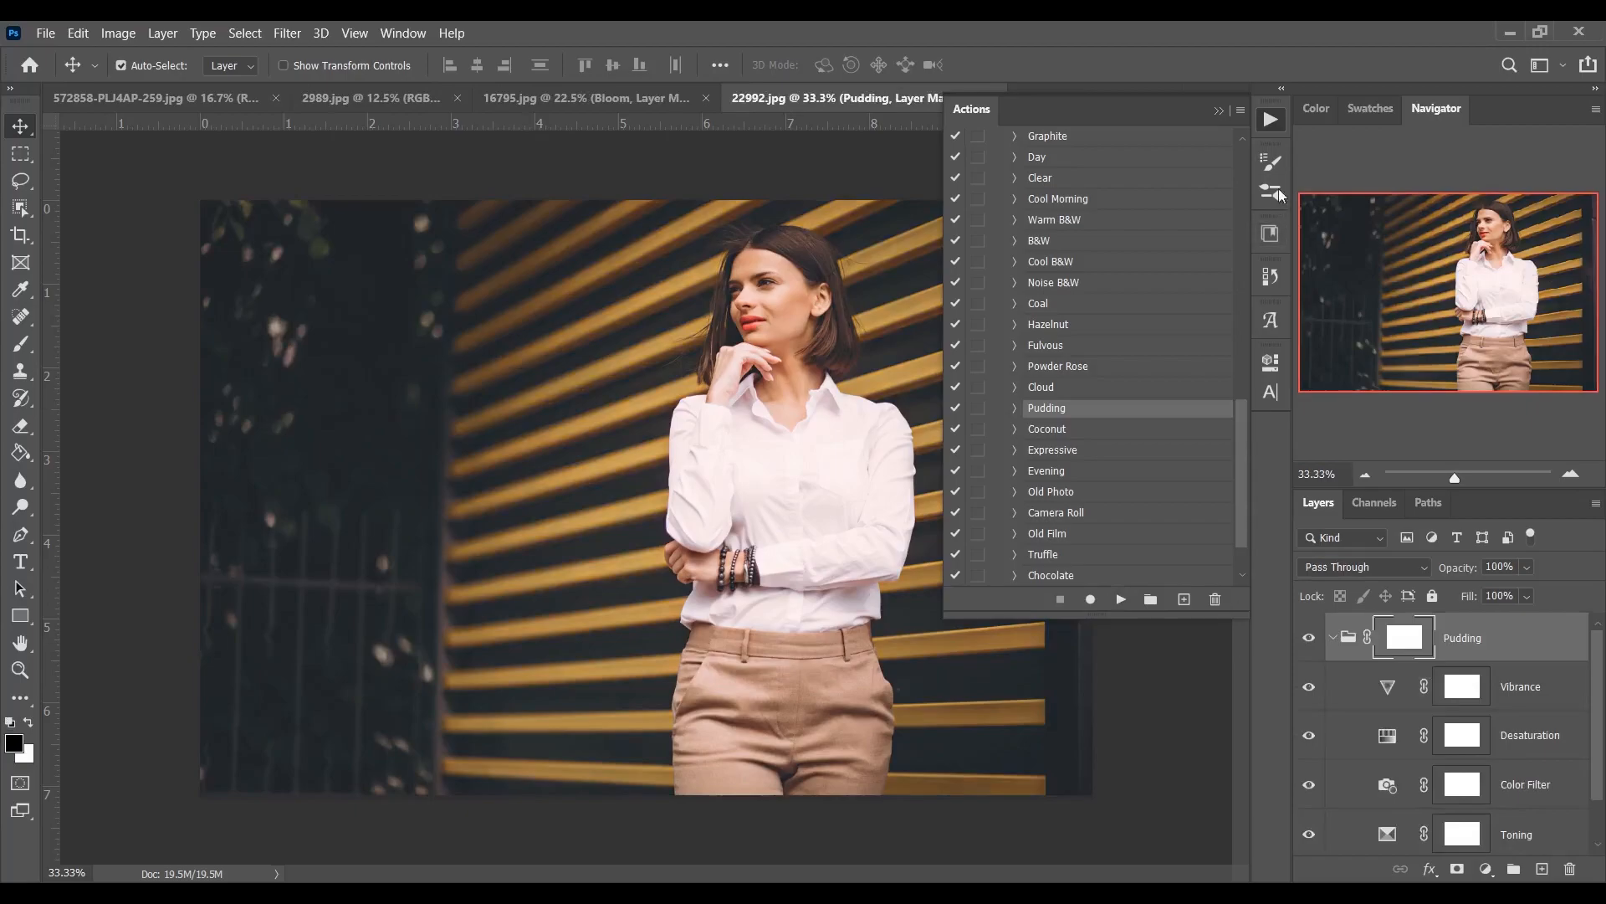
Fit the 22992.jpg image to the view and compare it with the Pudding group hidden and shown.
{"action": "left_click", "coordinate": [1219, 111]}
{"action": "key", "text": "ctrl+0"}
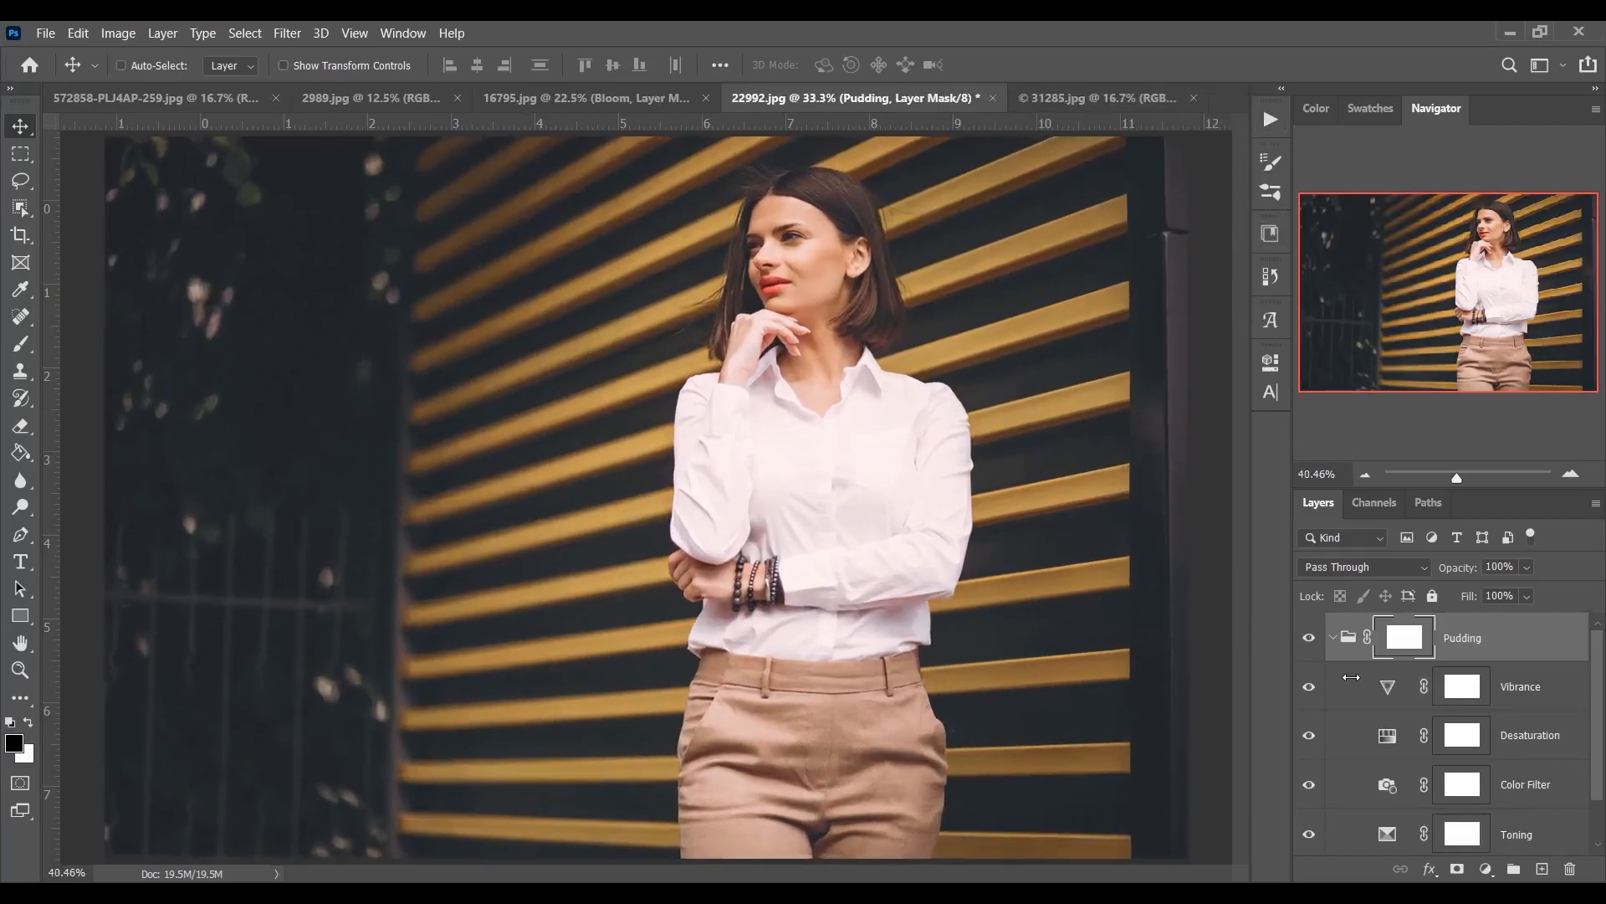
{"action": "left_click", "coordinate": [1310, 638]}
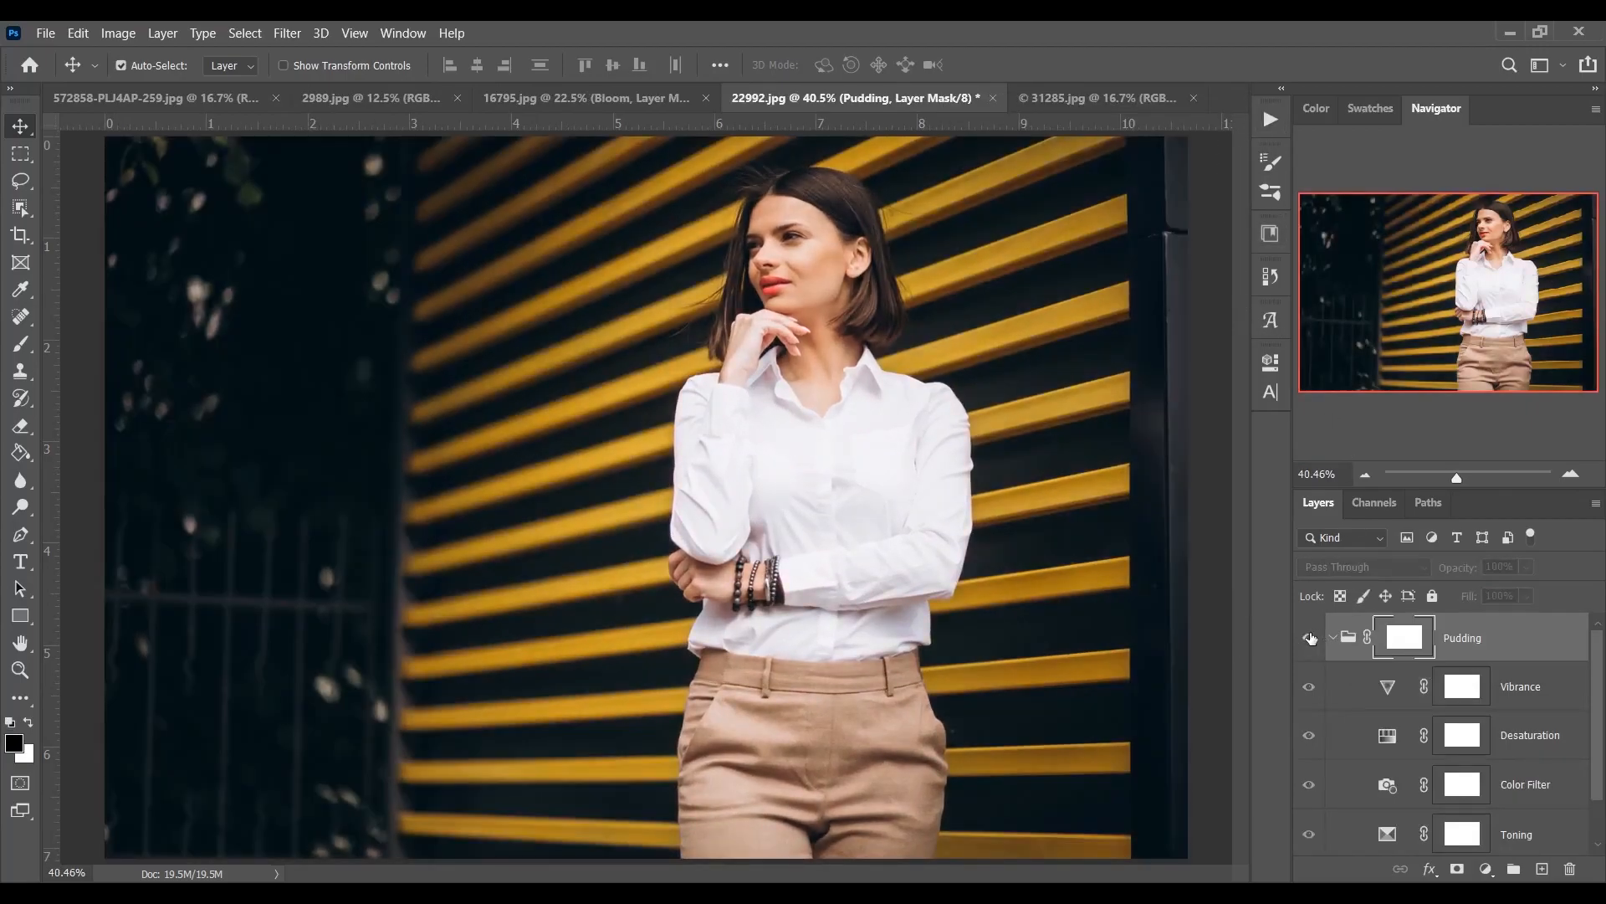
{"action": "left_click", "coordinate": [1310, 639]}
{"action": "left_click", "coordinate": [1310, 638]}
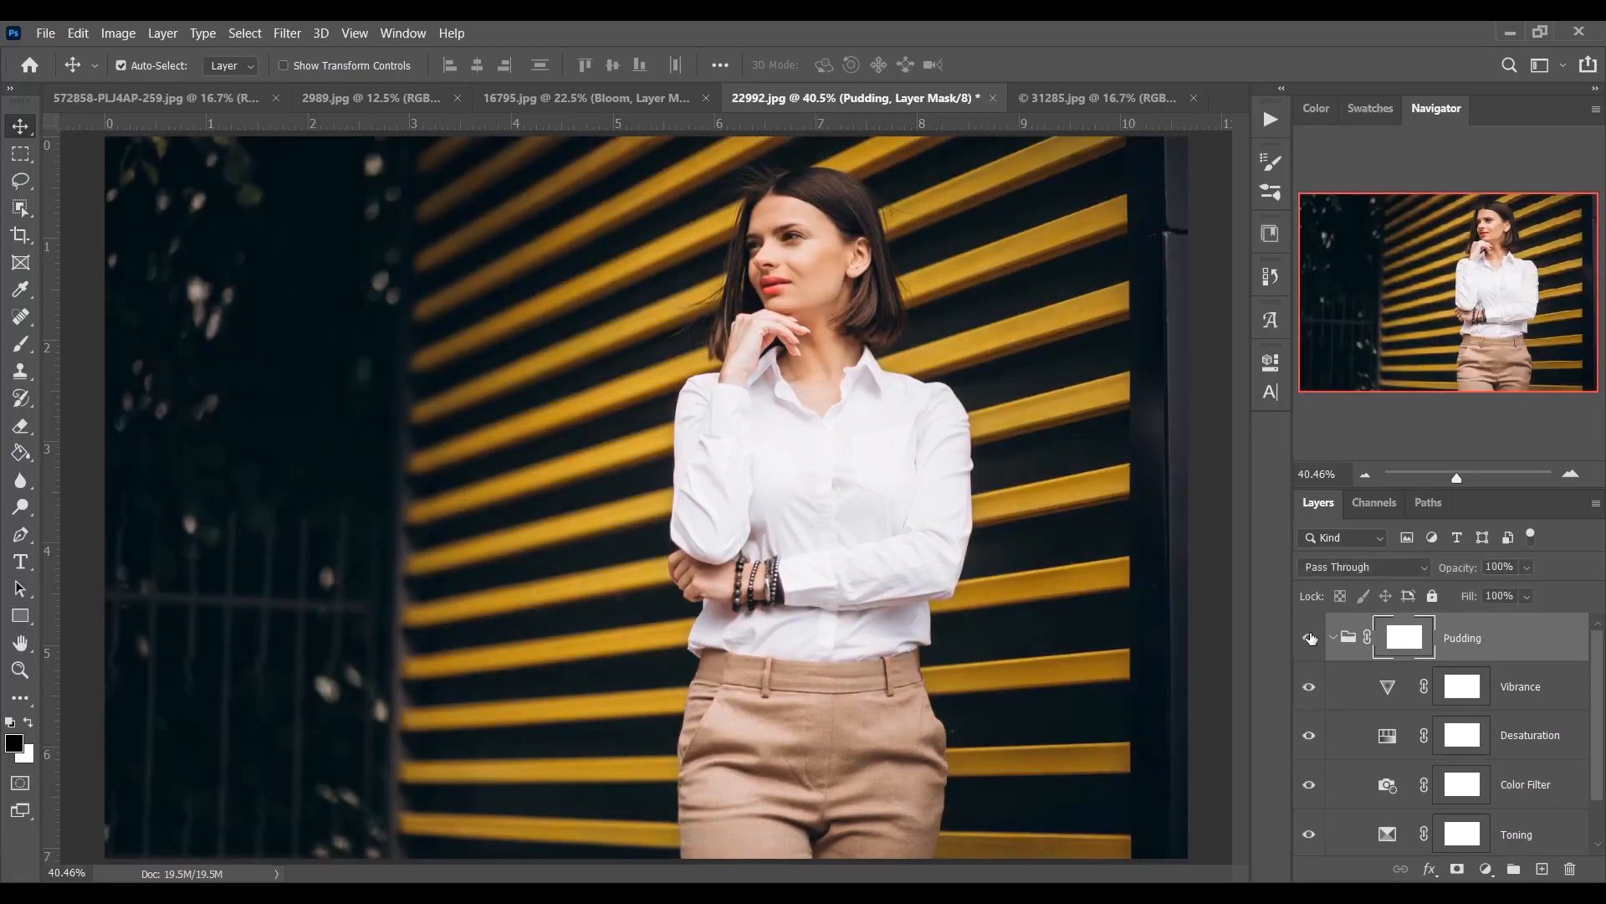
{"action": "left_click", "coordinate": [1310, 638]}
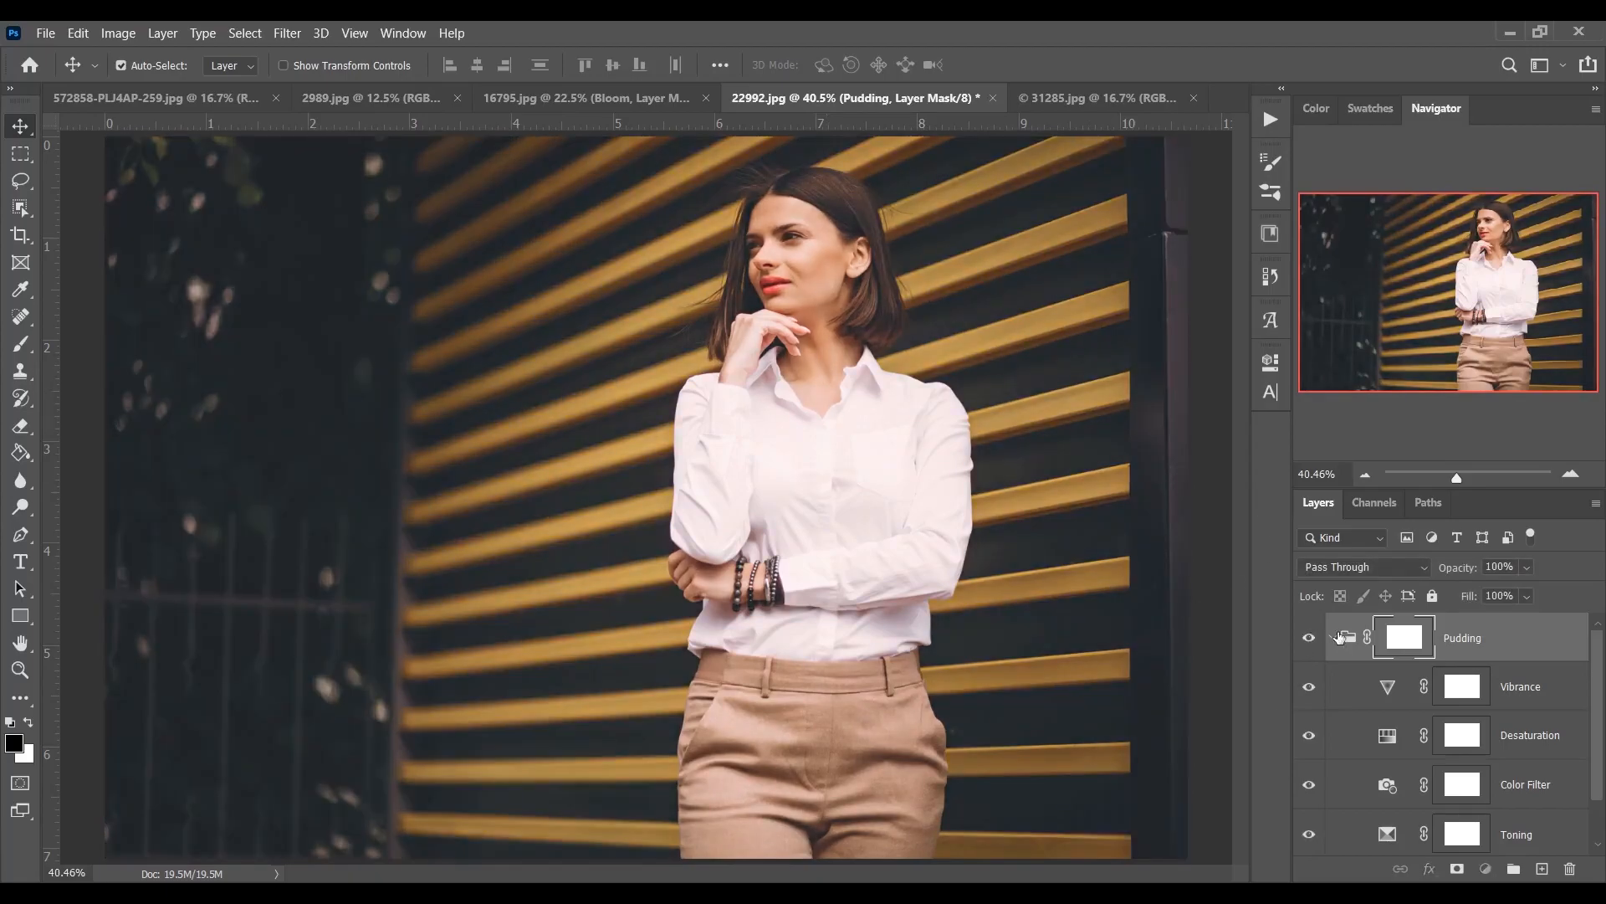
Collapse the Pudding group and run the Old Photo action on the 22992.jpg image.
{"action": "left_click", "coordinate": [1334, 638]}
{"action": "left_click", "coordinate": [1271, 122]}
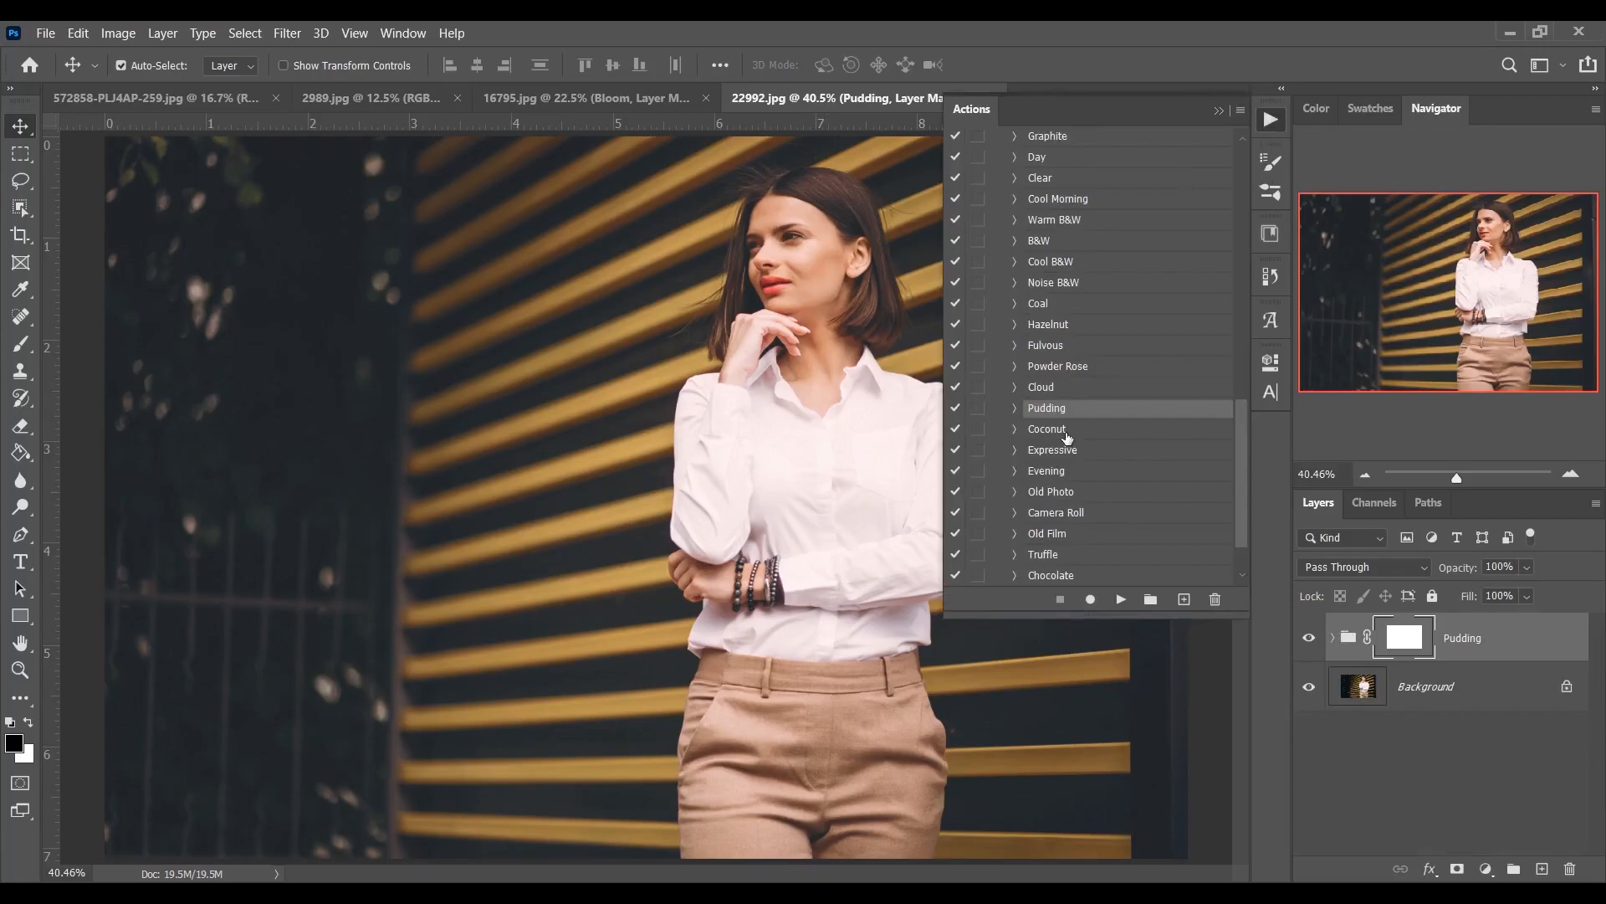
{"action": "scroll", "coordinate": [1070, 437], "scroll_direction": "down", "scroll_amount": 2}
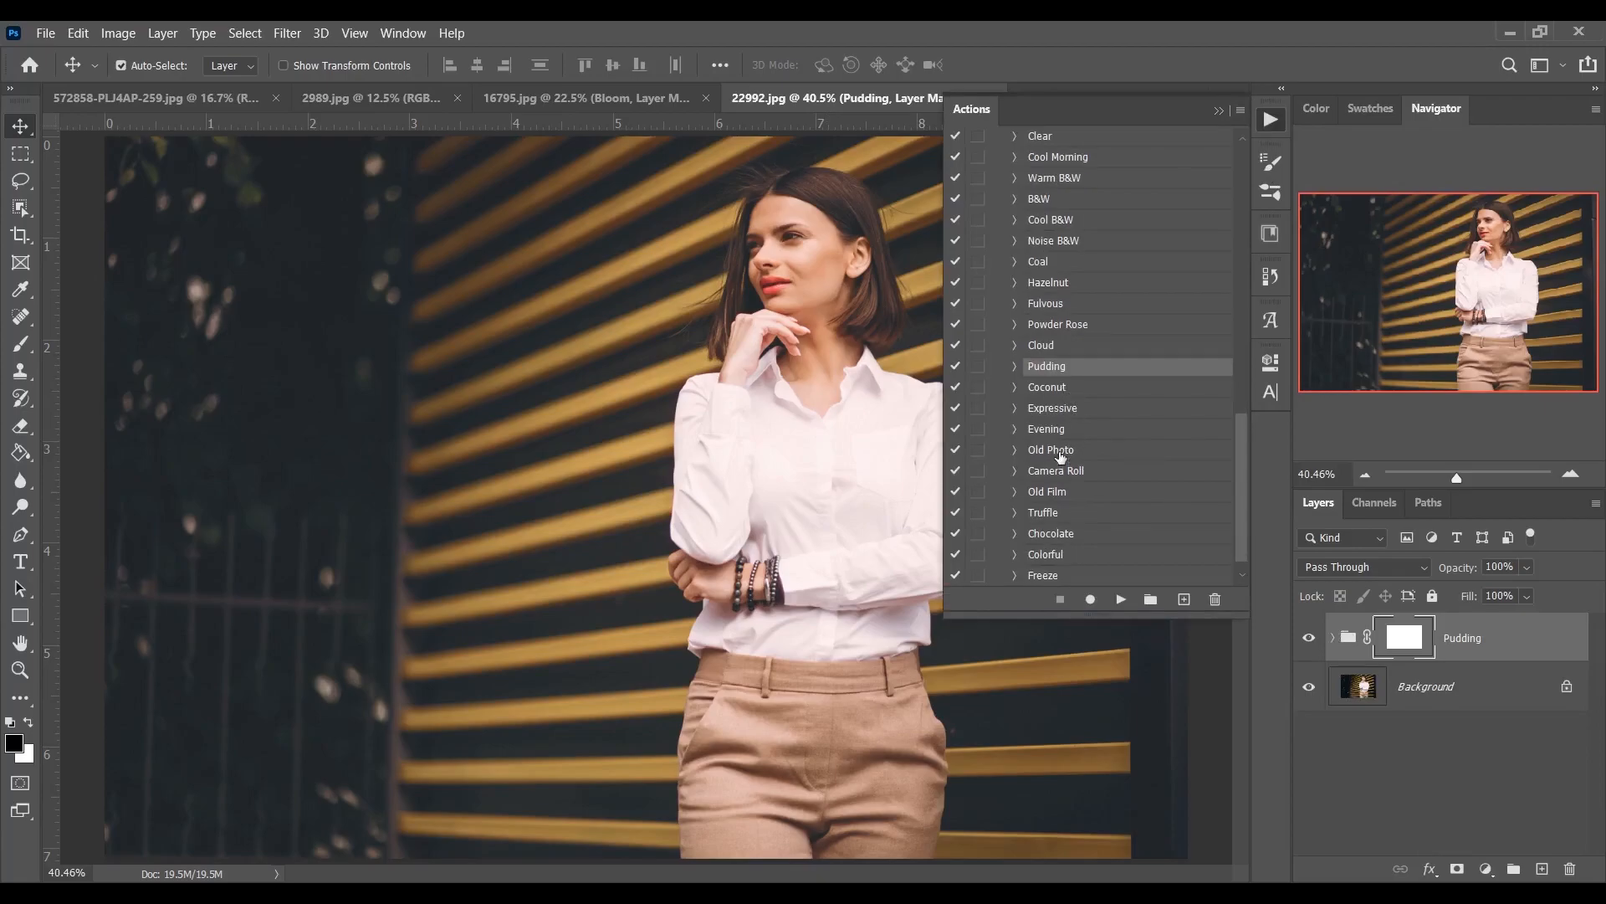
{"action": "left_click", "coordinate": [1064, 449]}
{"action": "left_click", "coordinate": [1121, 600]}
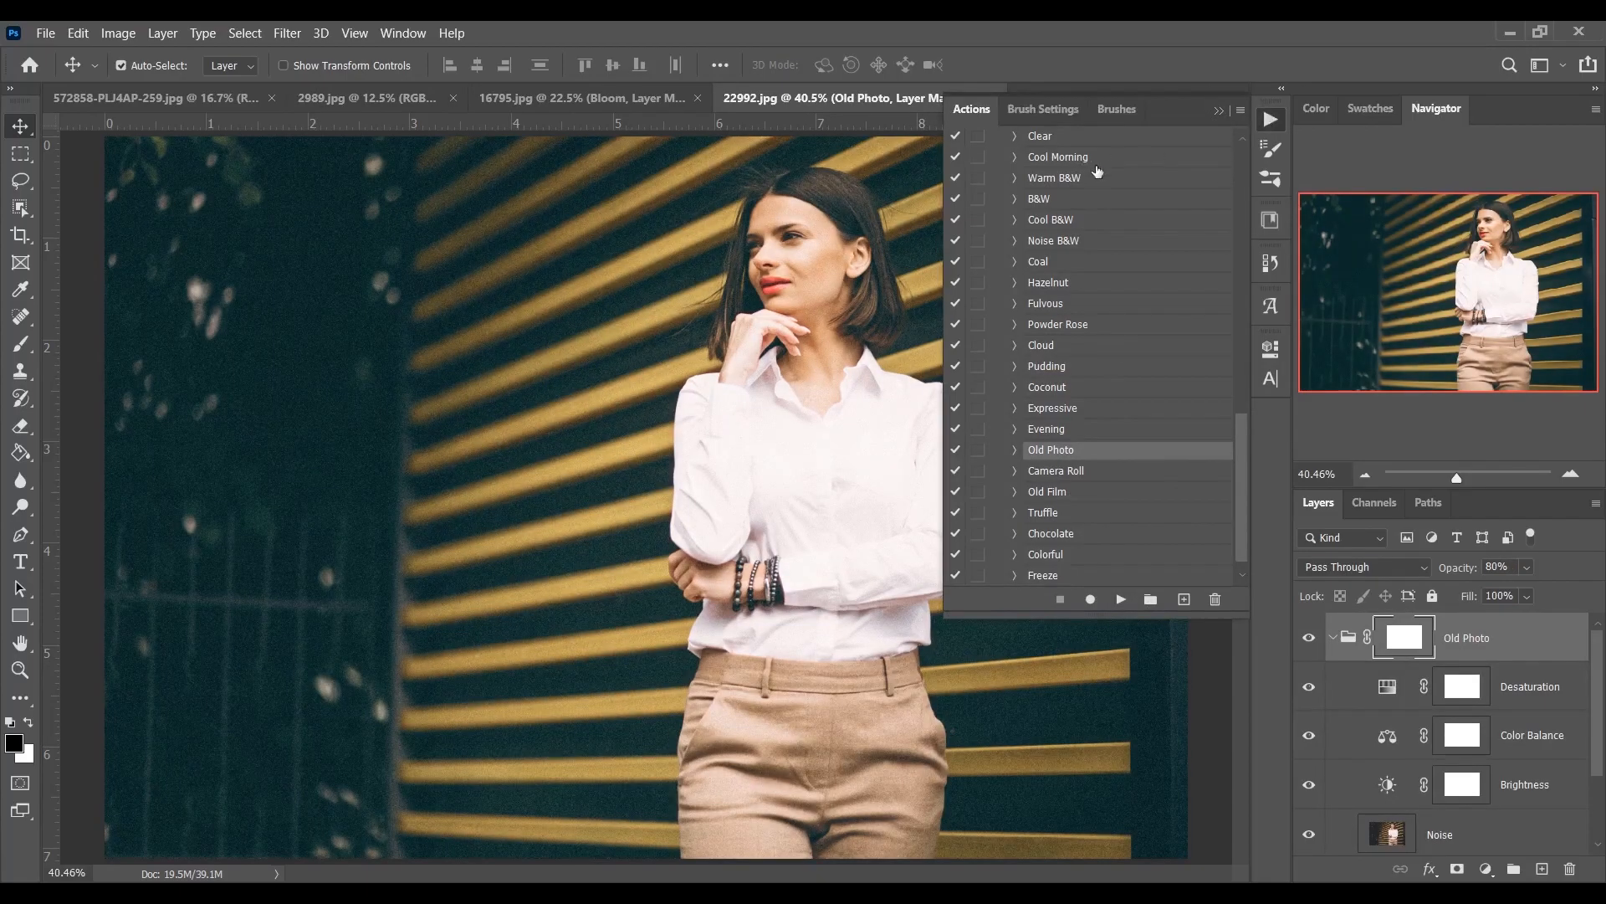
{"action": "left_click", "coordinate": [1219, 110]}
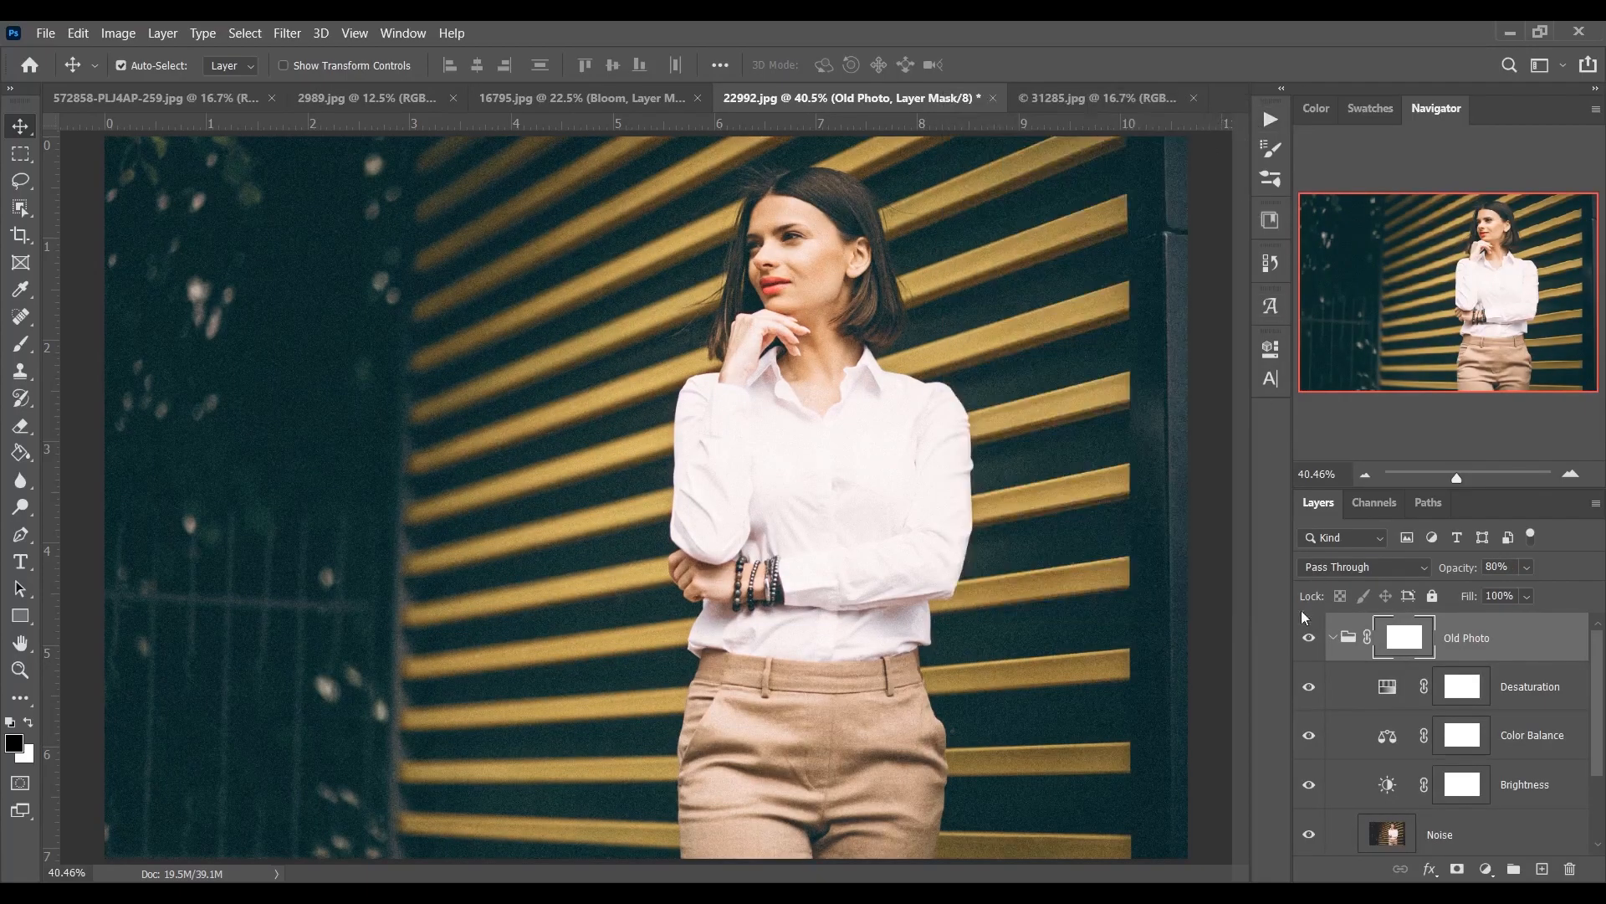
Compare the image with the Old Photo group hidden and shown, and delete both the Old Photo and Pudding groups.
{"action": "left_click", "coordinate": [1310, 640]}
{"action": "left_click", "coordinate": [1341, 640]}
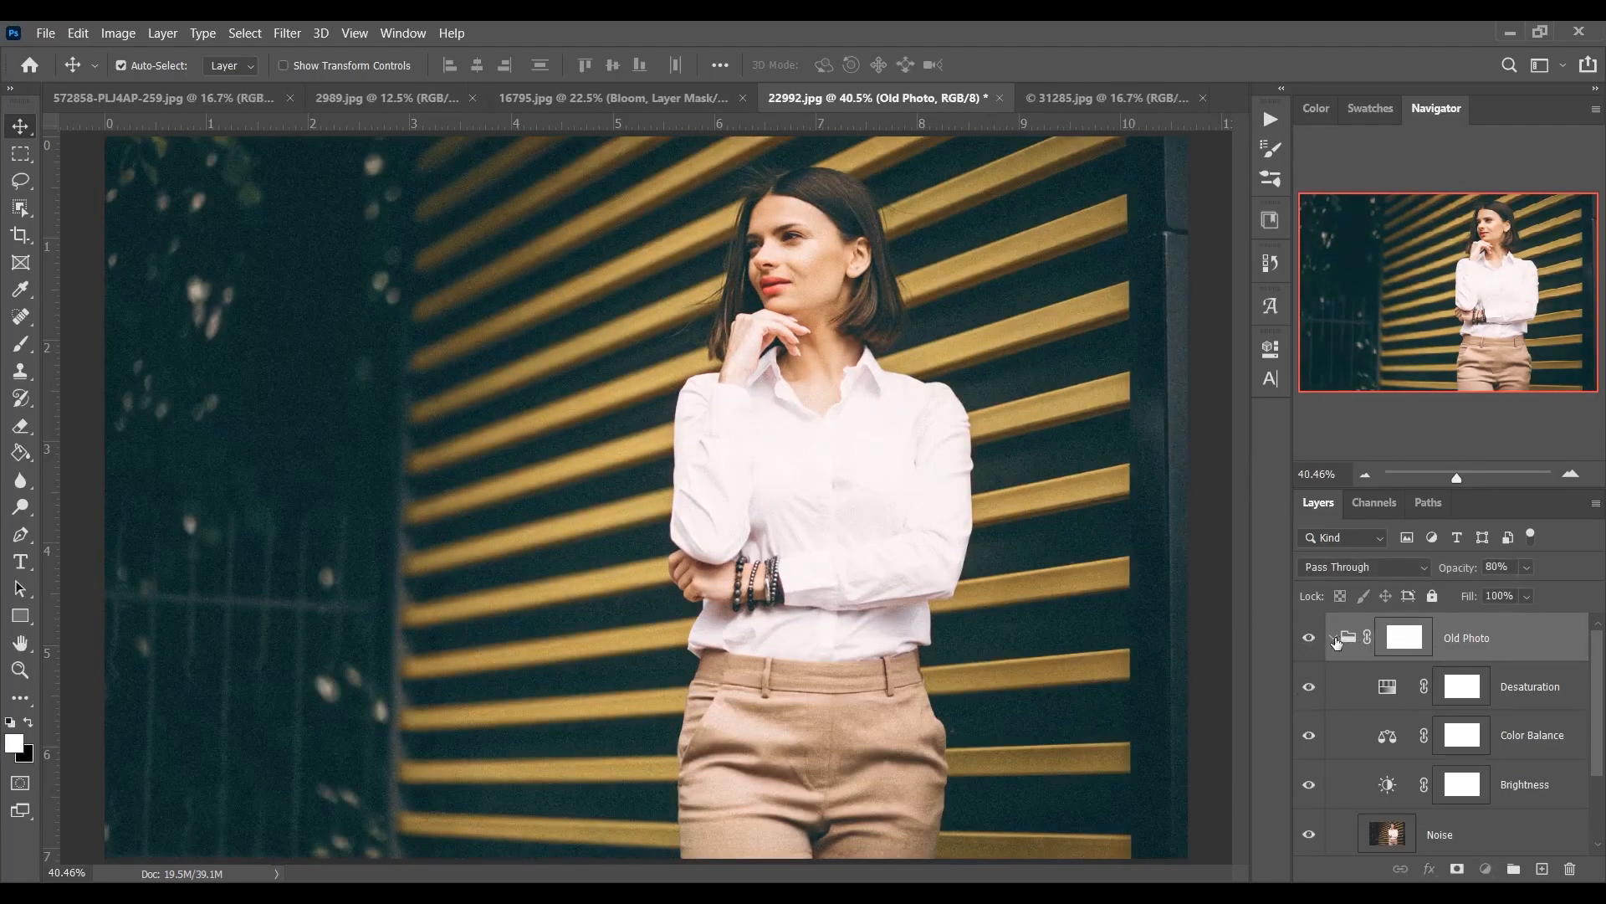
{"action": "left_click", "coordinate": [1337, 642]}
{"action": "left_click", "coordinate": [1310, 639]}
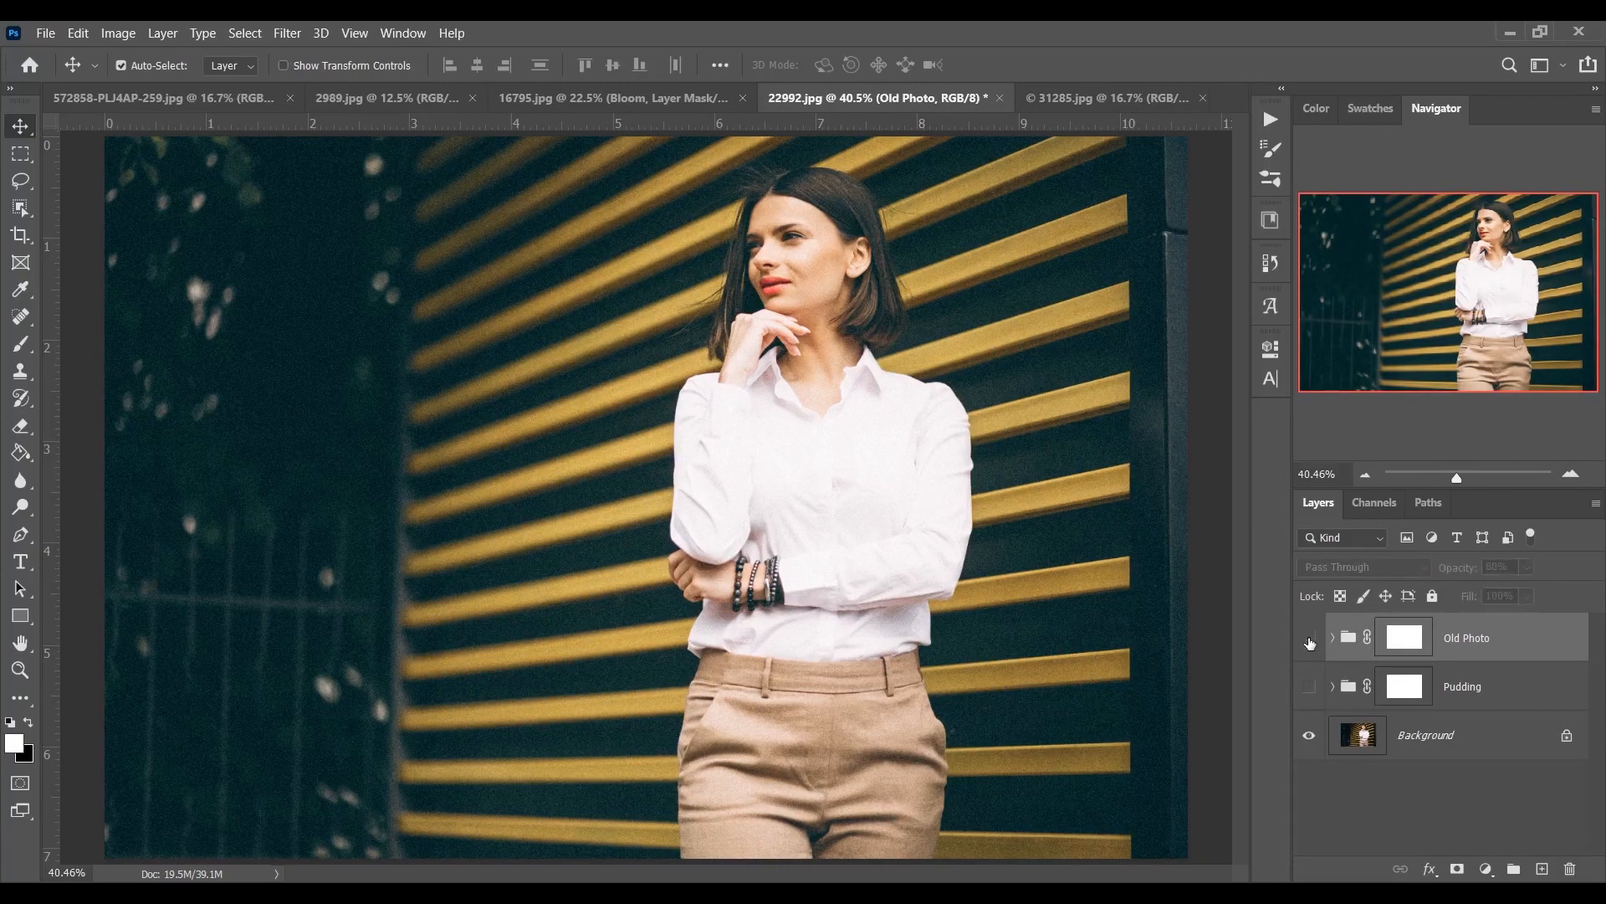
{"action": "left_click", "coordinate": [1309, 639]}
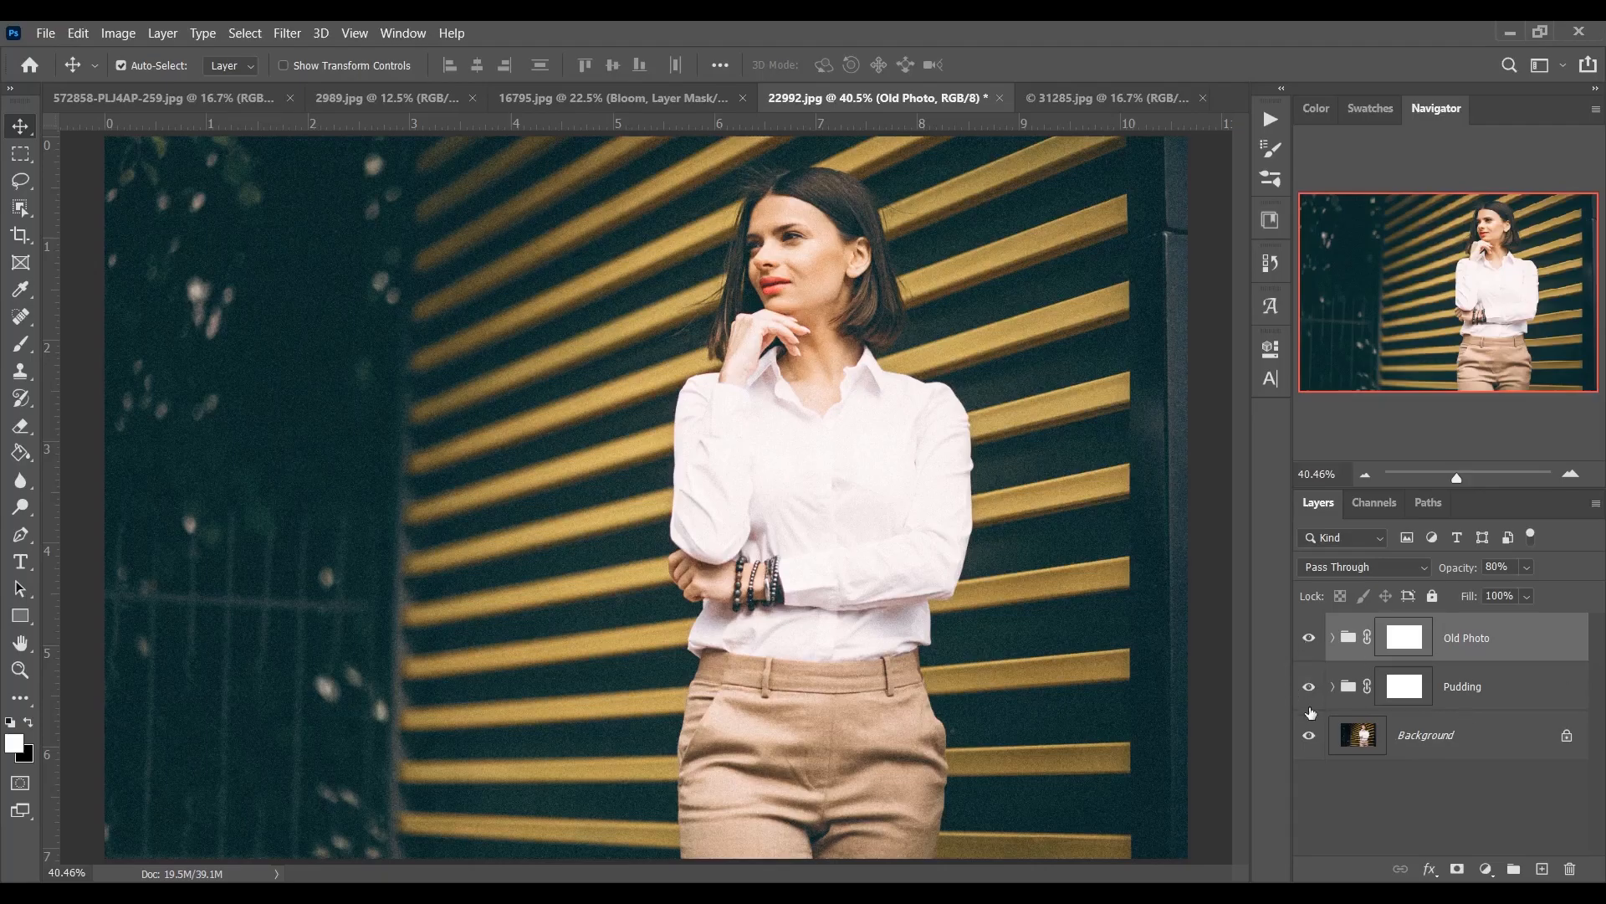
{"action": "left_click", "coordinate": [1470, 698], "text": "shift"}
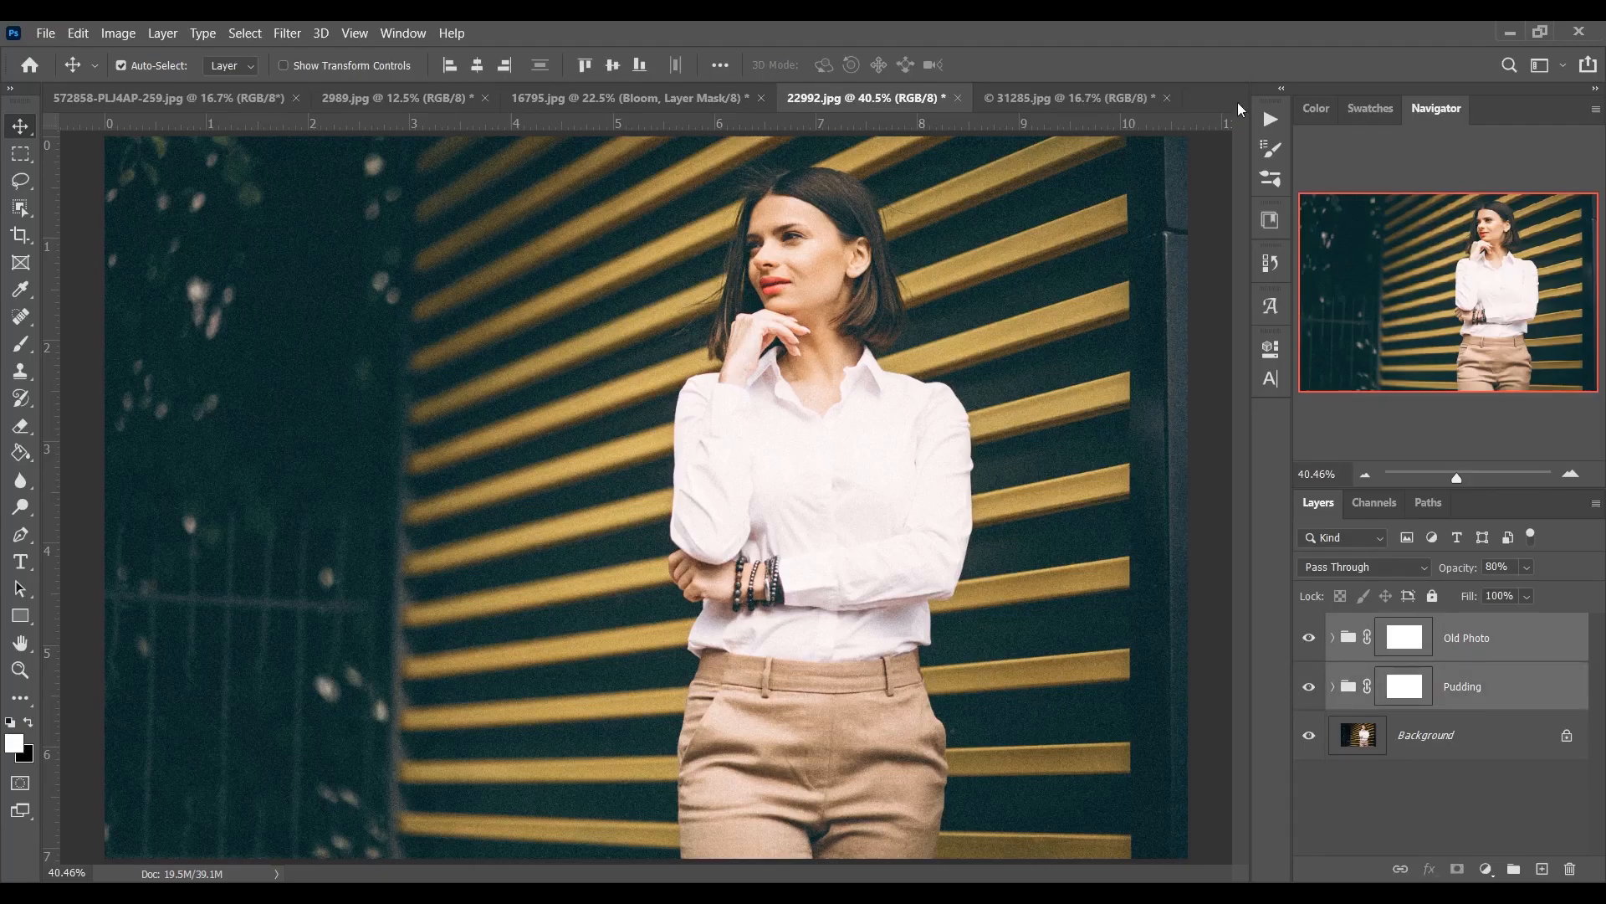
{"action": "key", "text": "Delete"}
Run the Brown action on the 22992.jpg image.
{"action": "left_click", "coordinate": [1270, 120]}
{"action": "scroll", "coordinate": [1025, 376], "scroll_direction": "down", "scroll_amount": 1}
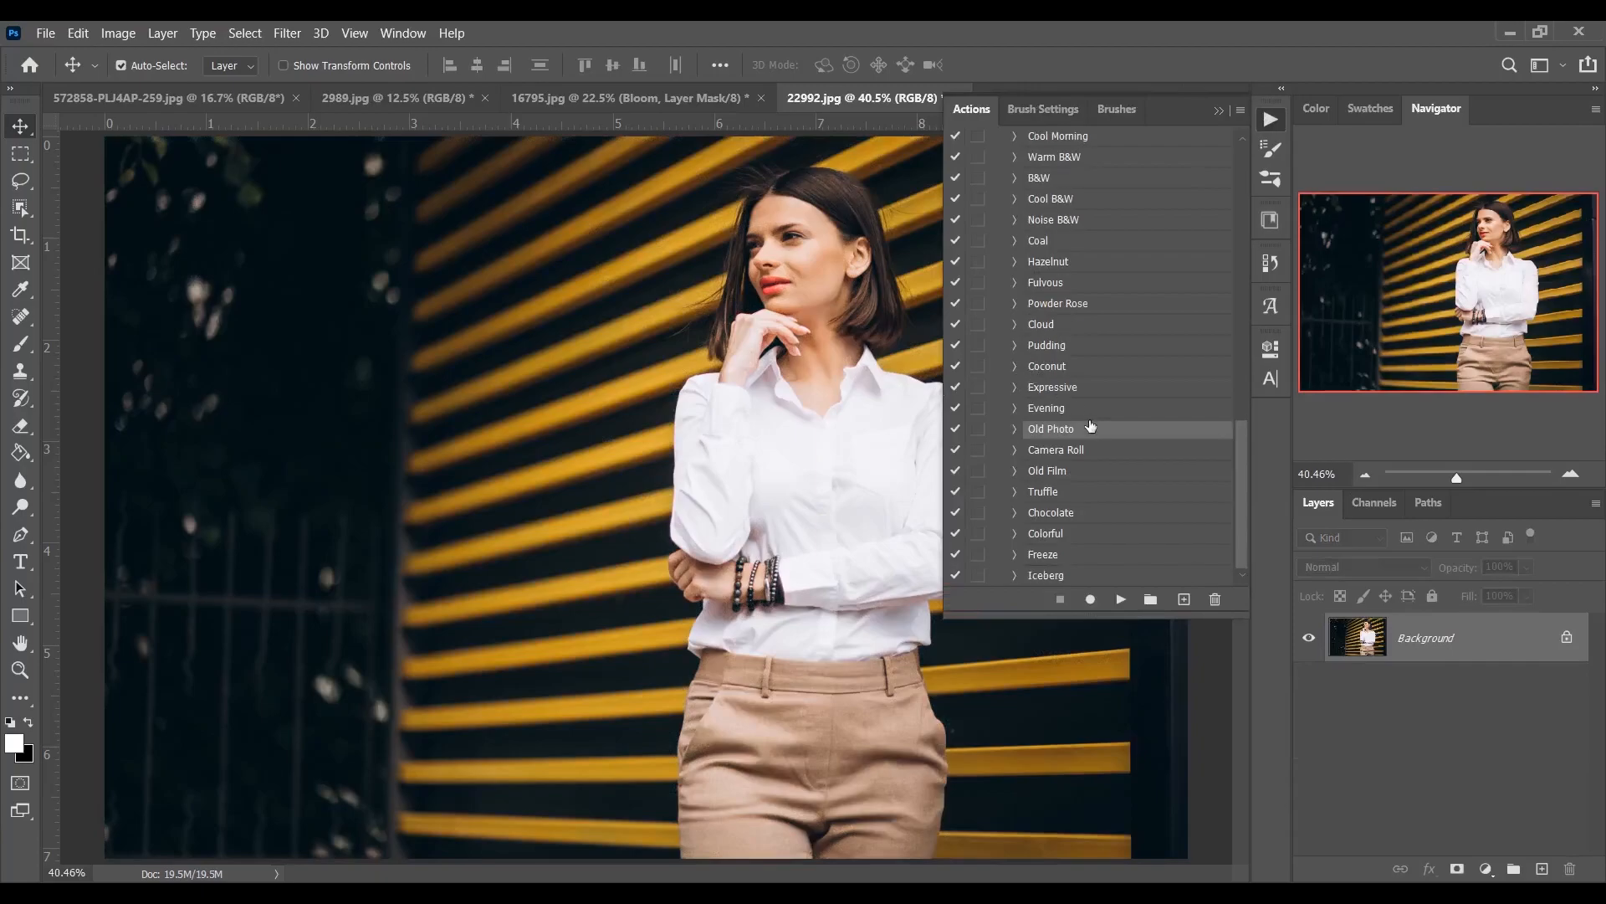
{"action": "scroll", "coordinate": [1091, 427], "scroll_direction": "up", "scroll_amount": 5}
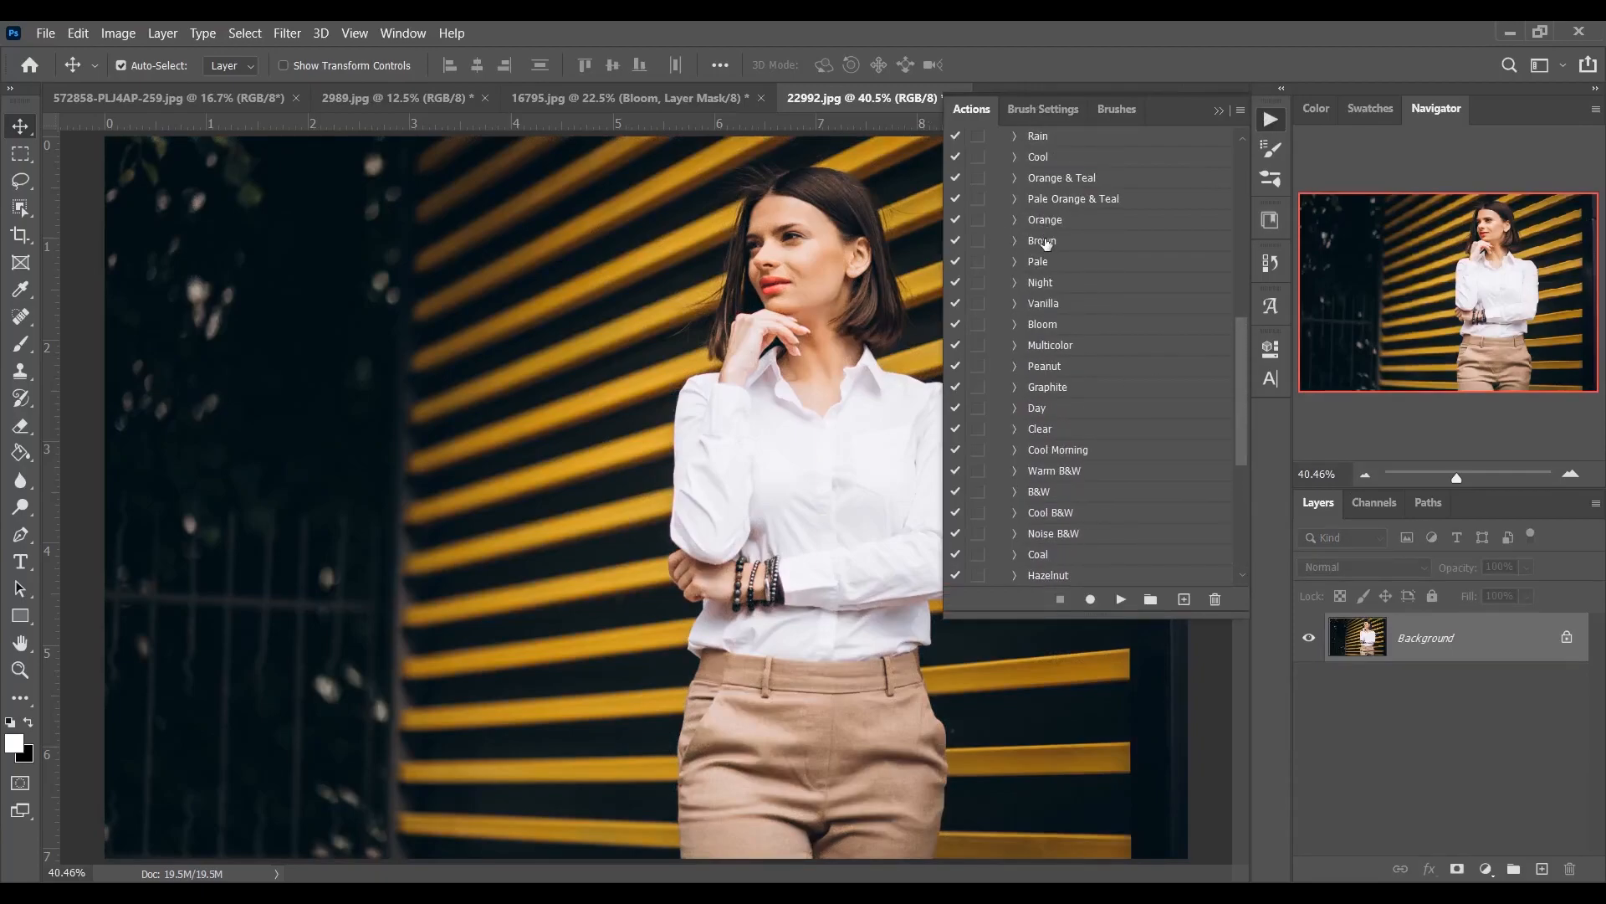
{"action": "left_click", "coordinate": [1034, 242]}
{"action": "left_click", "coordinate": [1121, 599]}
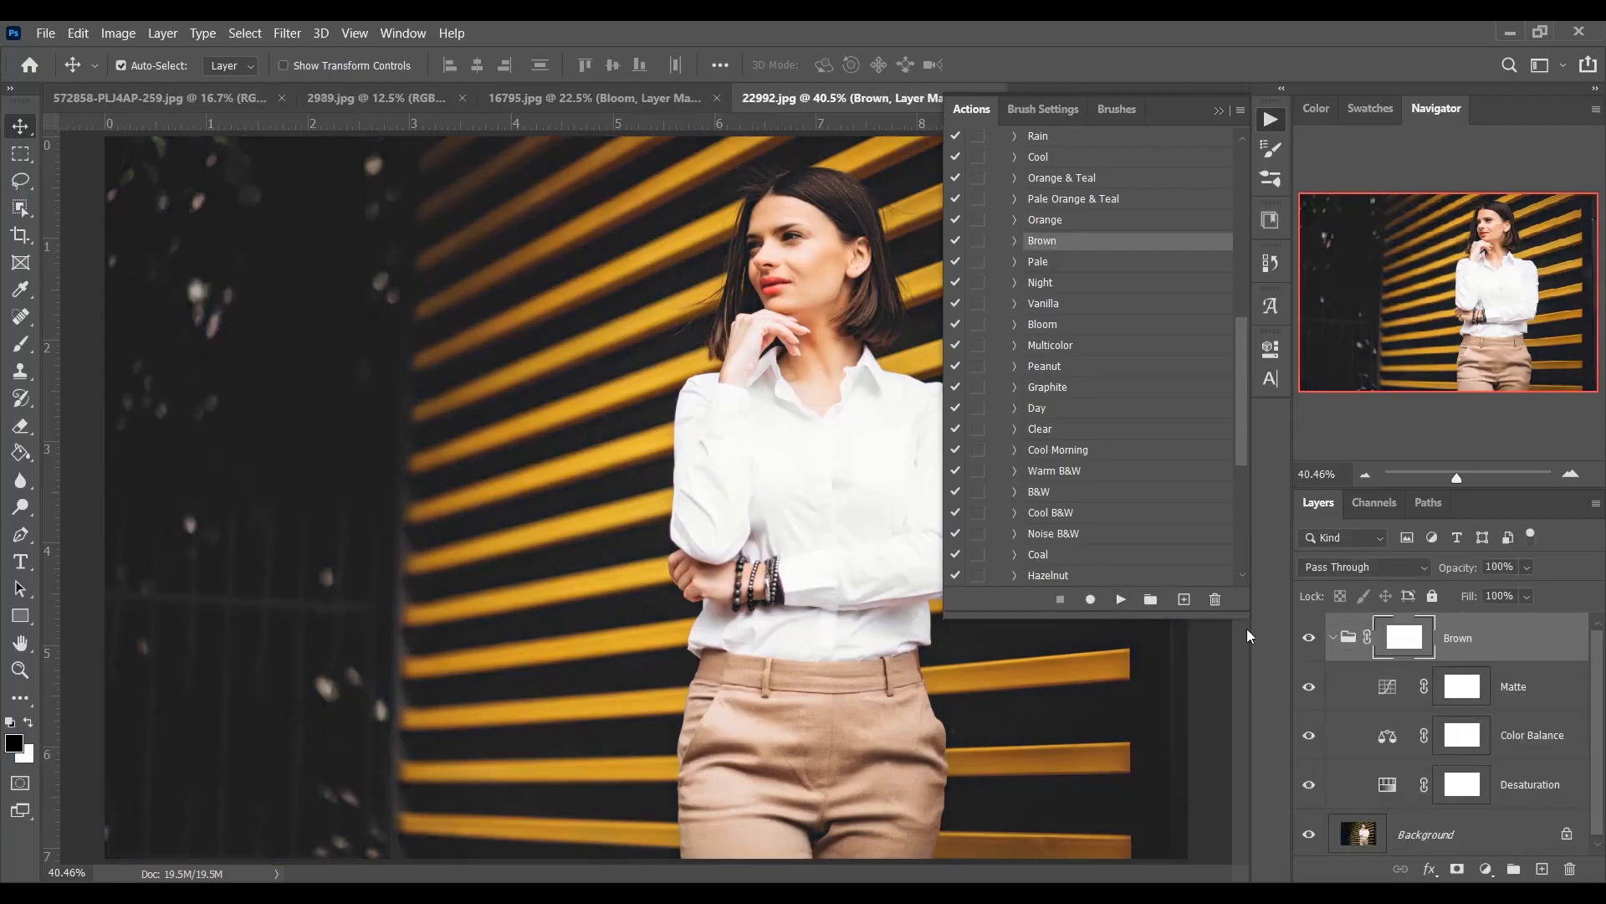
Compare the image with the Brown group hidden and shown, and delete the group.
{"action": "left_click", "coordinate": [1311, 638]}
{"action": "left_click", "coordinate": [1310, 638]}
{"action": "left_click", "coordinate": [1314, 640]}
{"action": "left_click", "coordinate": [1315, 641]}
{"action": "key", "text": "Delete"}
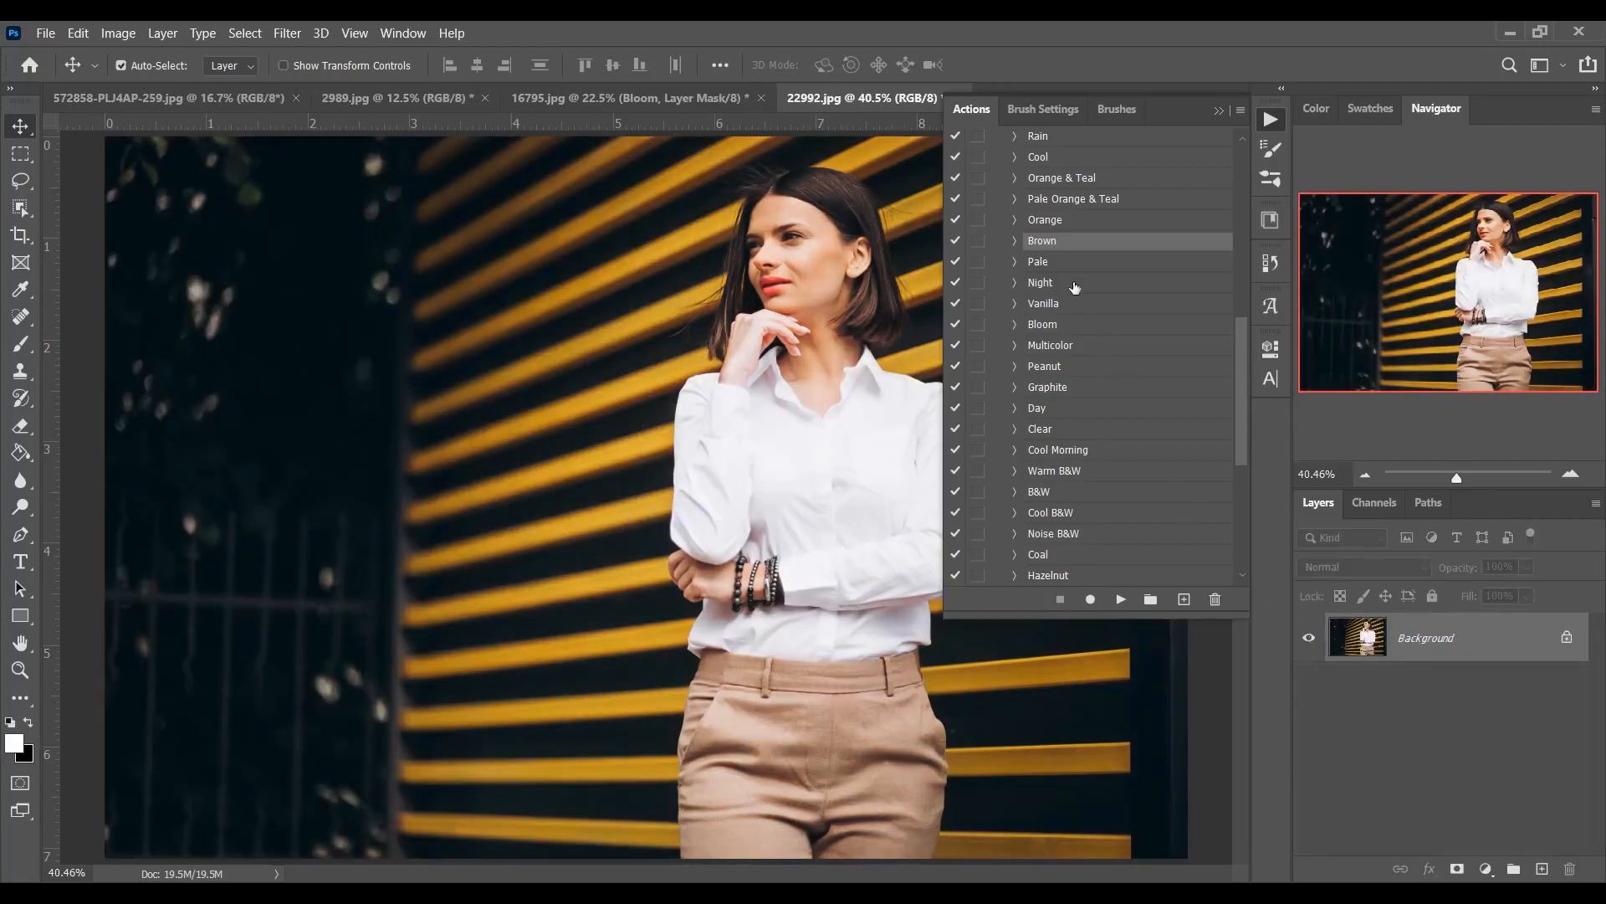
Run the Orange action on the 22992.jpg image and compare the result with the group hidden and shown.
{"action": "left_click", "coordinate": [1046, 220]}
{"action": "left_click", "coordinate": [1121, 599]}
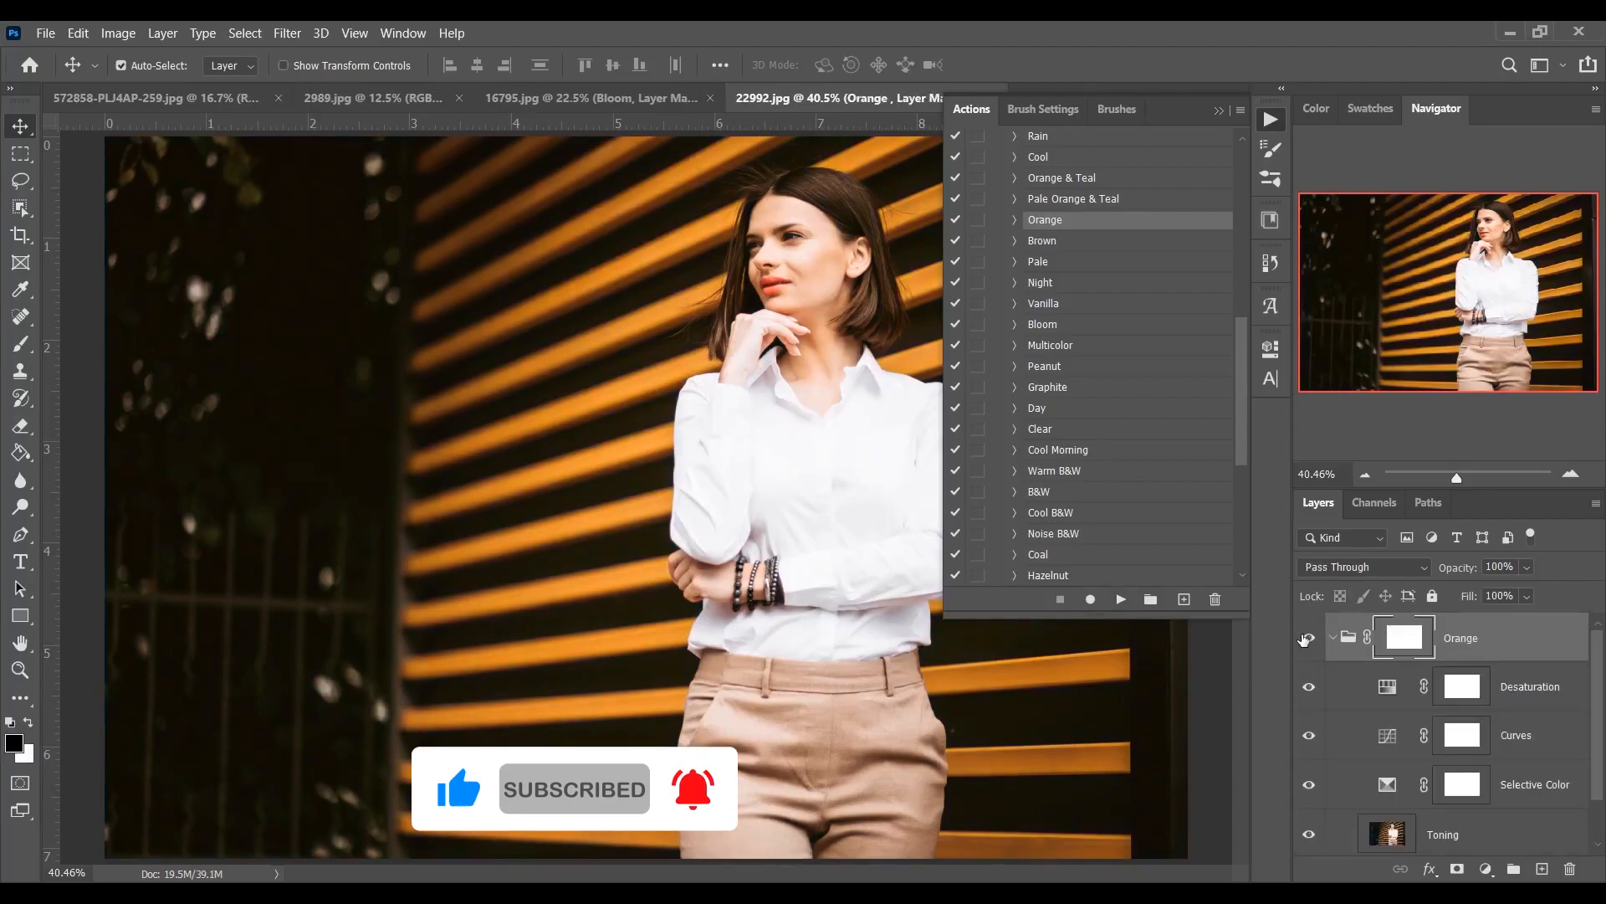
{"action": "left_click", "coordinate": [1306, 639]}
{"action": "left_click", "coordinate": [1306, 639]}
{"action": "left_click", "coordinate": [1305, 639]}
{"action": "left_click", "coordinate": [1305, 639]}
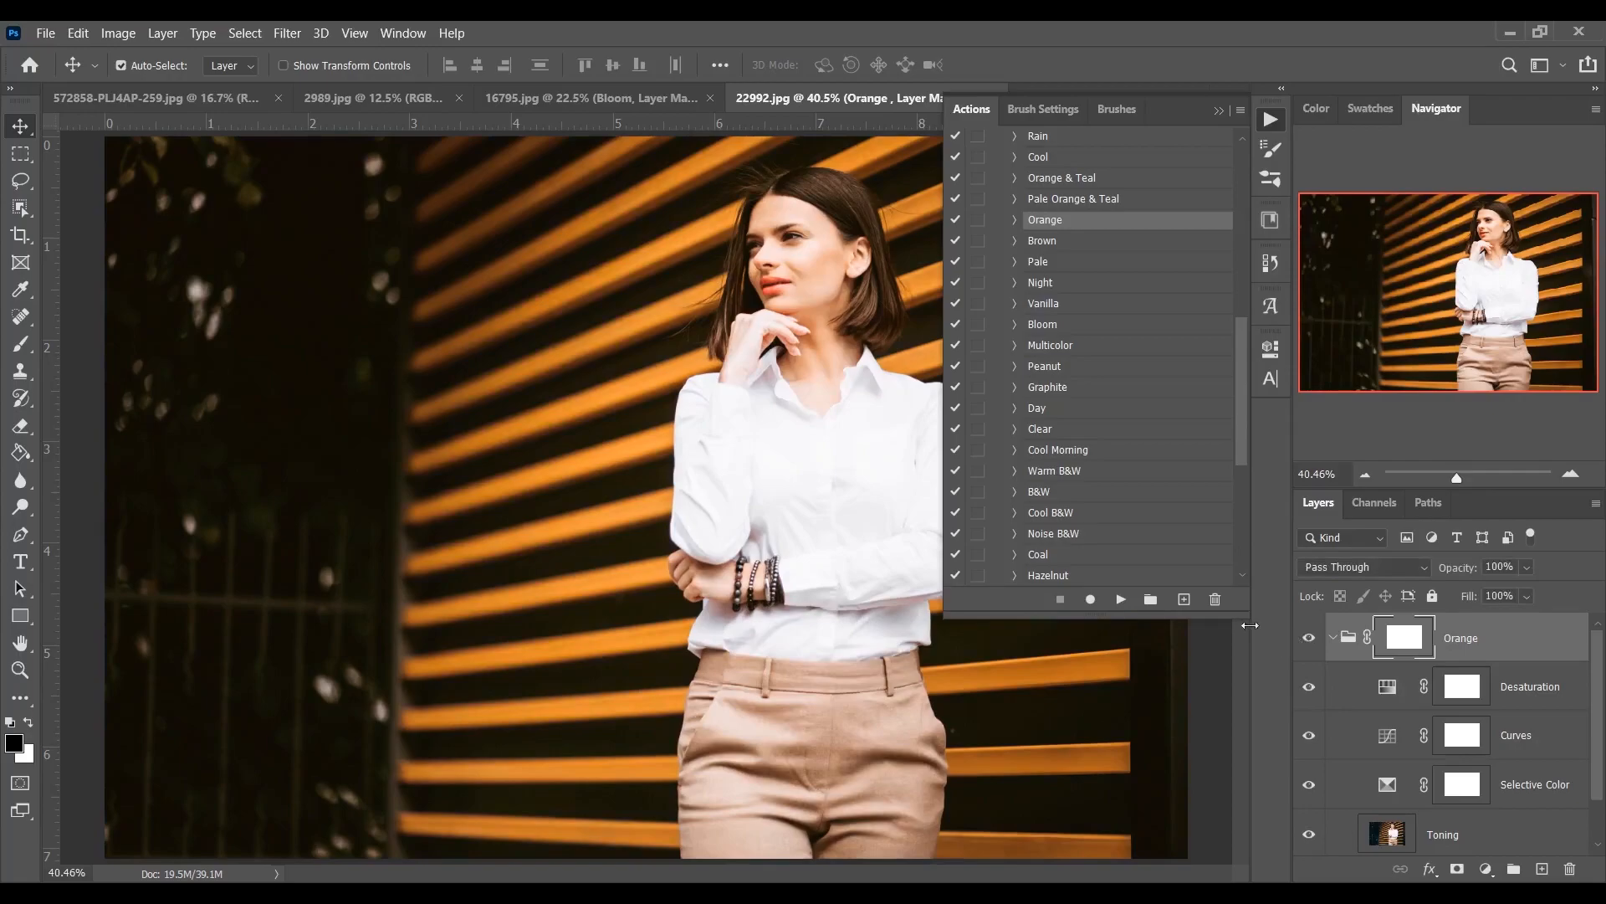
Reshape the RGB curve of the Orange group's Curves layer at its highlight points to darken the bright tones.
{"action": "double_click", "coordinate": [1388, 740]}
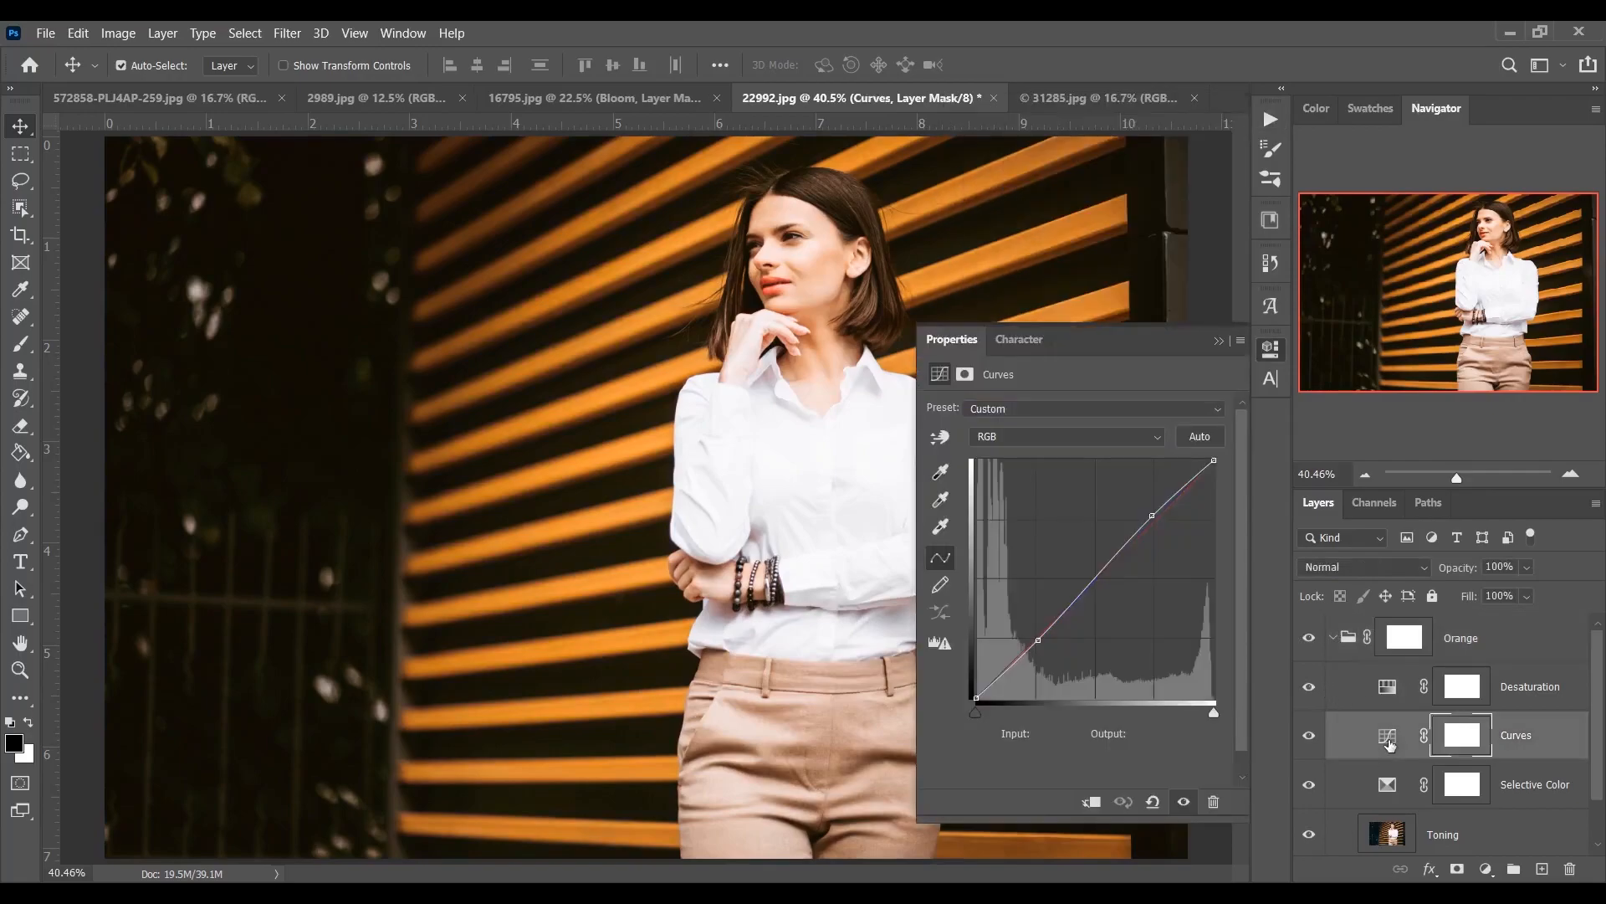
{"action": "mouse_move", "coordinate": [1214, 459]}
{"action": "left_mouse_down"}
{"action": "mouse_move", "coordinate": [1228, 494]}
{"action": "mouse_move", "coordinate": [1230, 450]}
{"action": "mouse_move", "coordinate": [1214, 443]}
{"action": "left_mouse_up"}
{"action": "left_click_drag", "start_coordinate": [1148, 521], "coordinate": [1178, 520]}
{"action": "left_click", "coordinate": [1218, 341]}
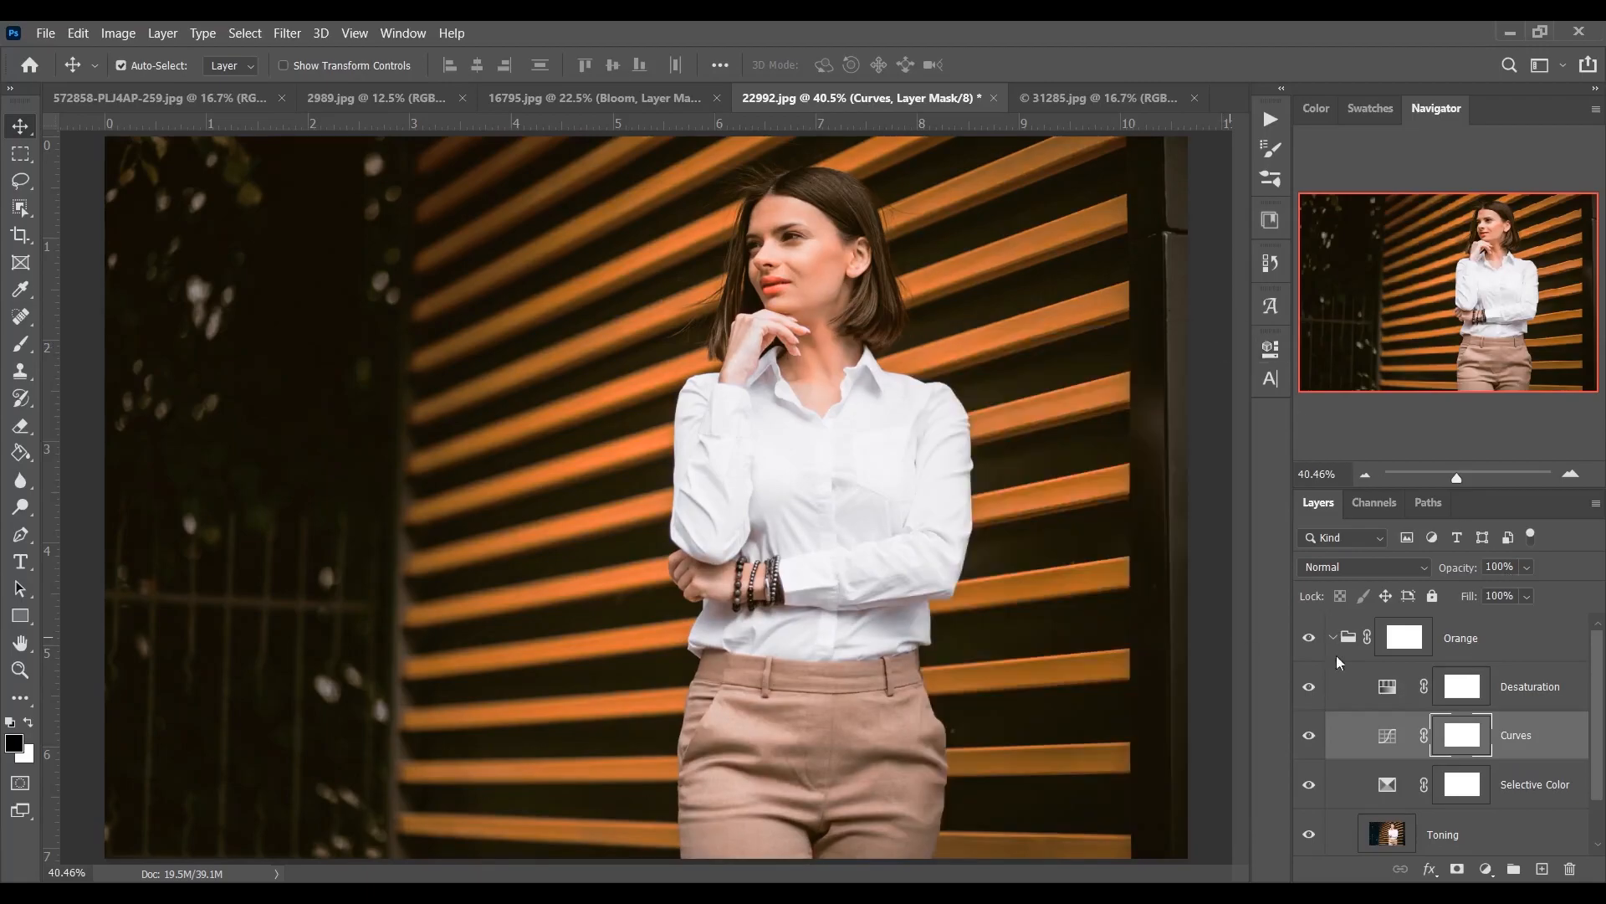
Switch to the 2989.jpg image and run the Honey Gold action on it.
{"action": "left_click", "coordinate": [362, 100]}
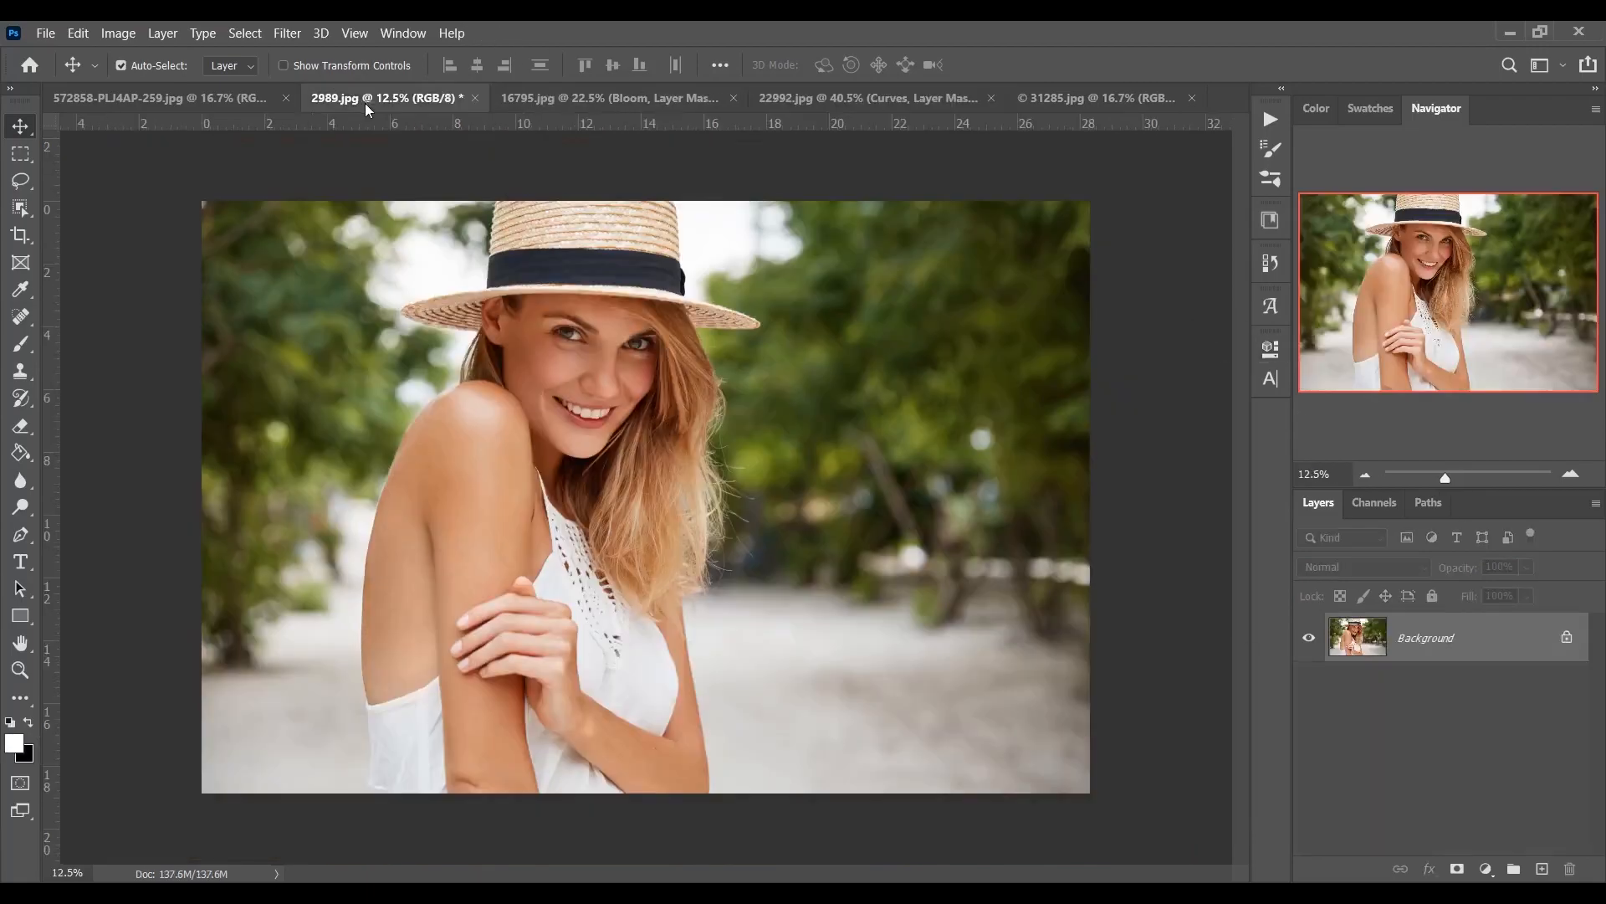
{"action": "left_click", "coordinate": [1272, 124]}
{"action": "scroll", "coordinate": [1101, 331], "scroll_direction": "up", "scroll_amount": 5}
{"action": "scroll", "coordinate": [1101, 331], "scroll_direction": "up", "scroll_amount": 3}
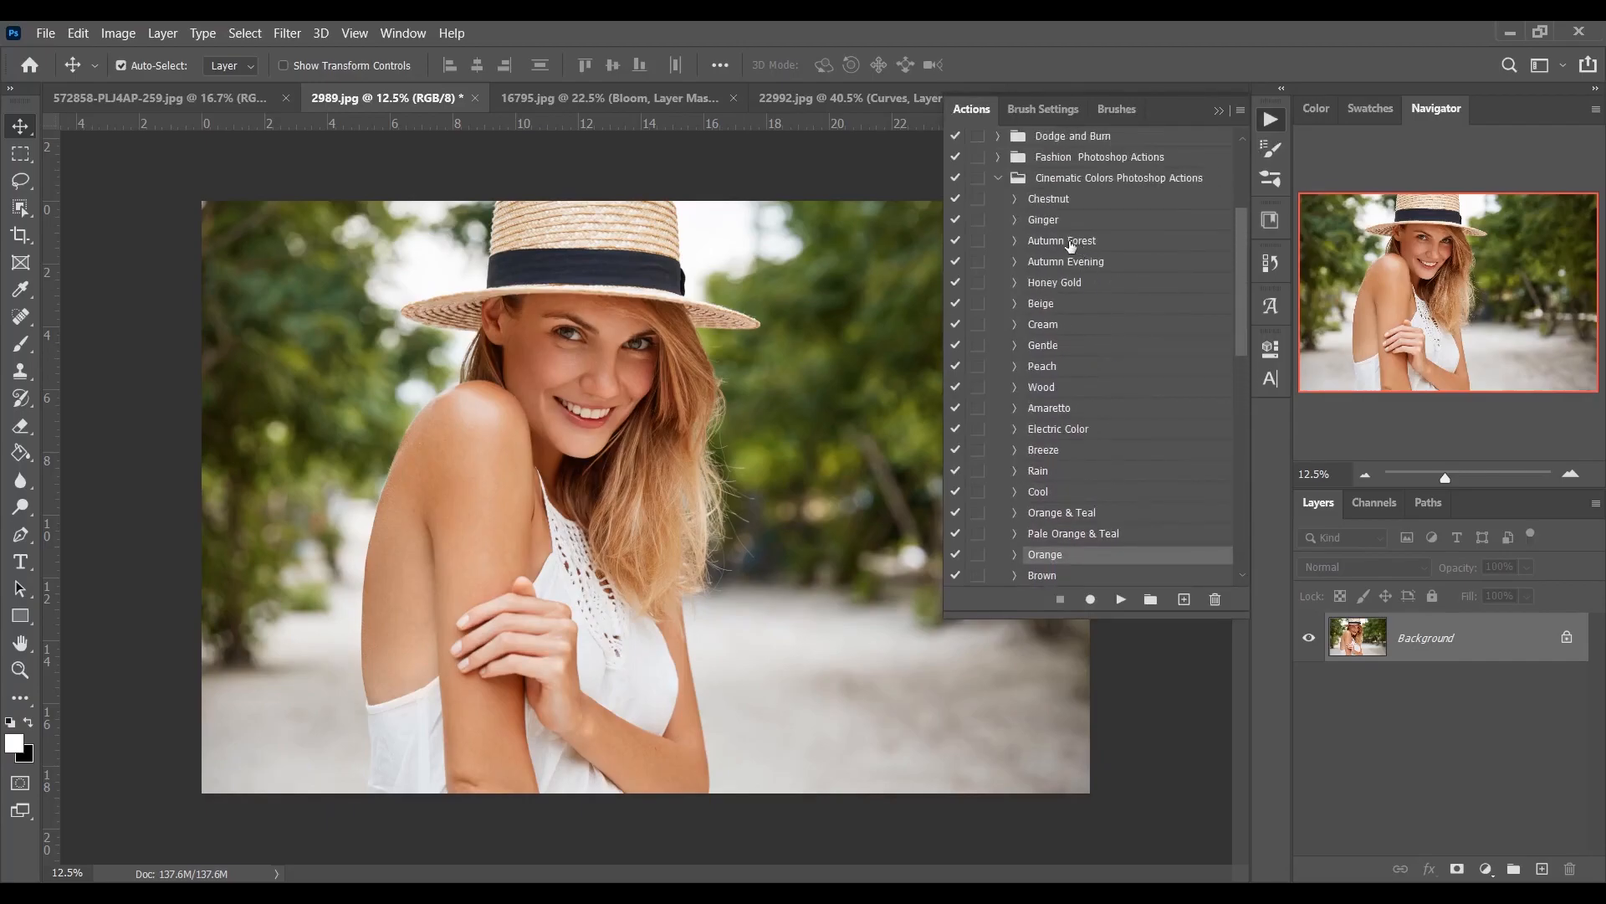
{"action": "left_click", "coordinate": [1053, 285]}
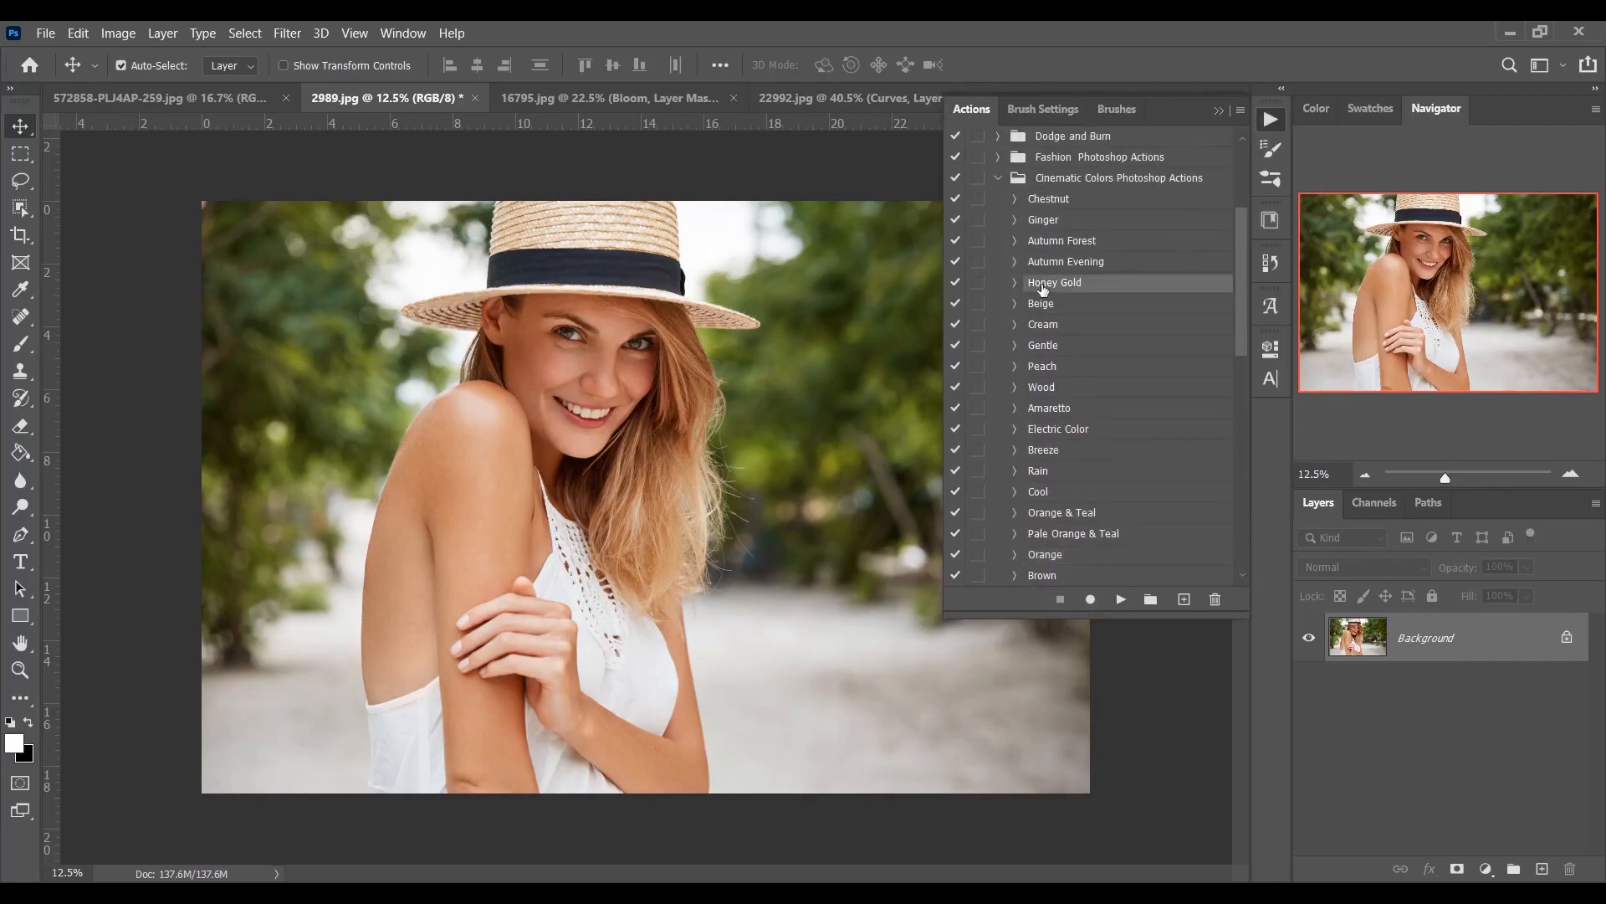
{"action": "left_click", "coordinate": [1121, 599]}
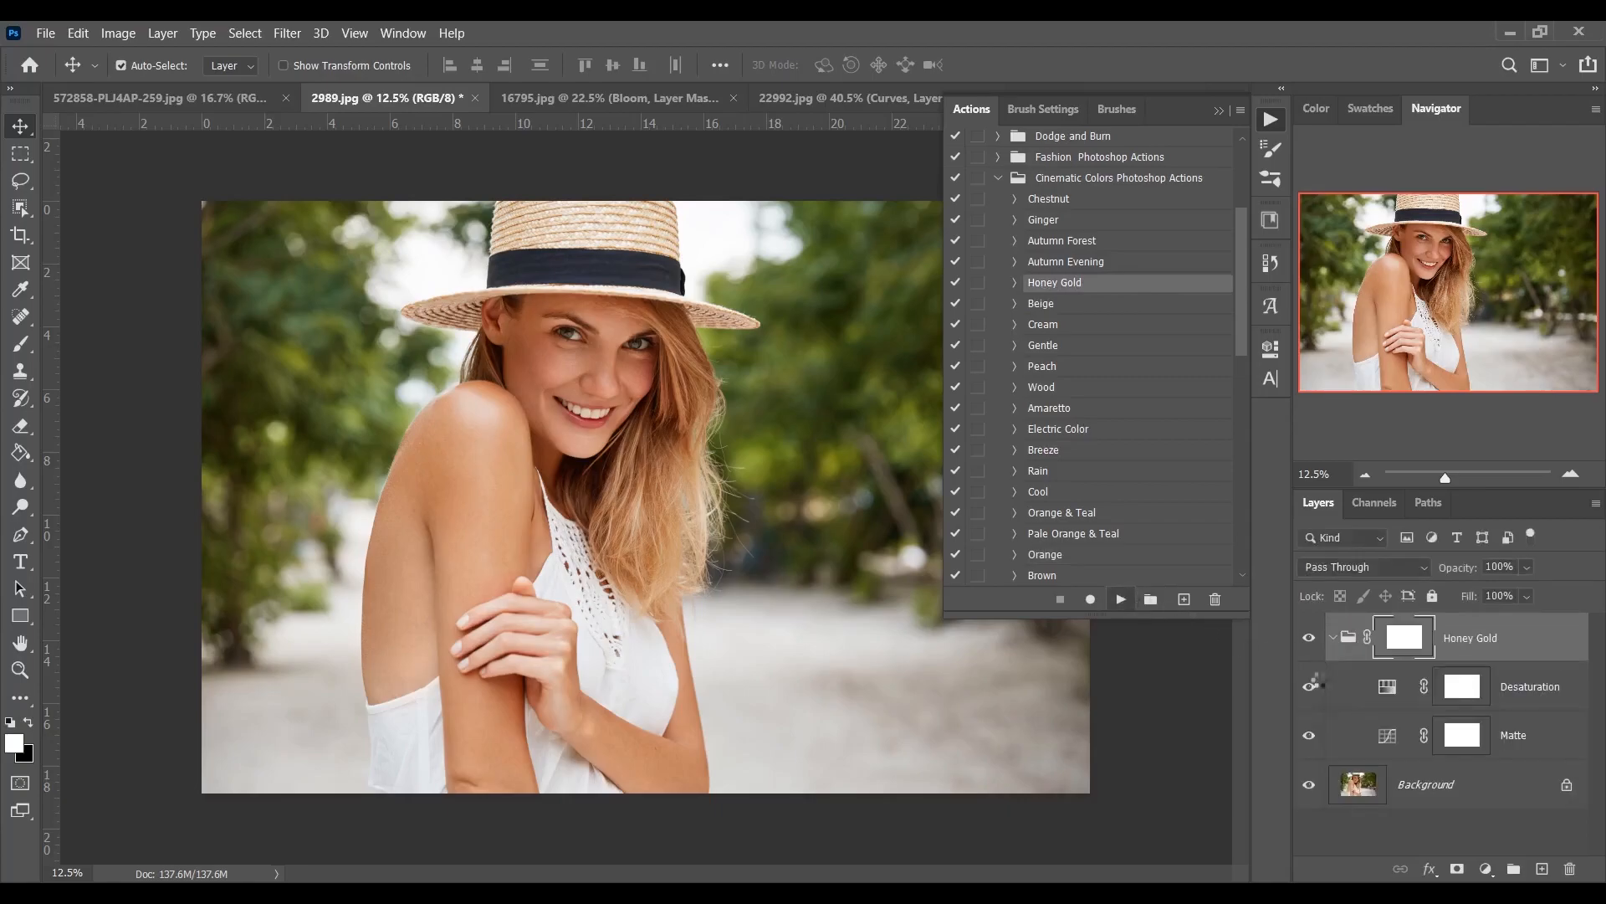
Compare the image with the Honey Gold group hidden and shown, and delete the group.
{"action": "left_click", "coordinate": [1308, 639]}
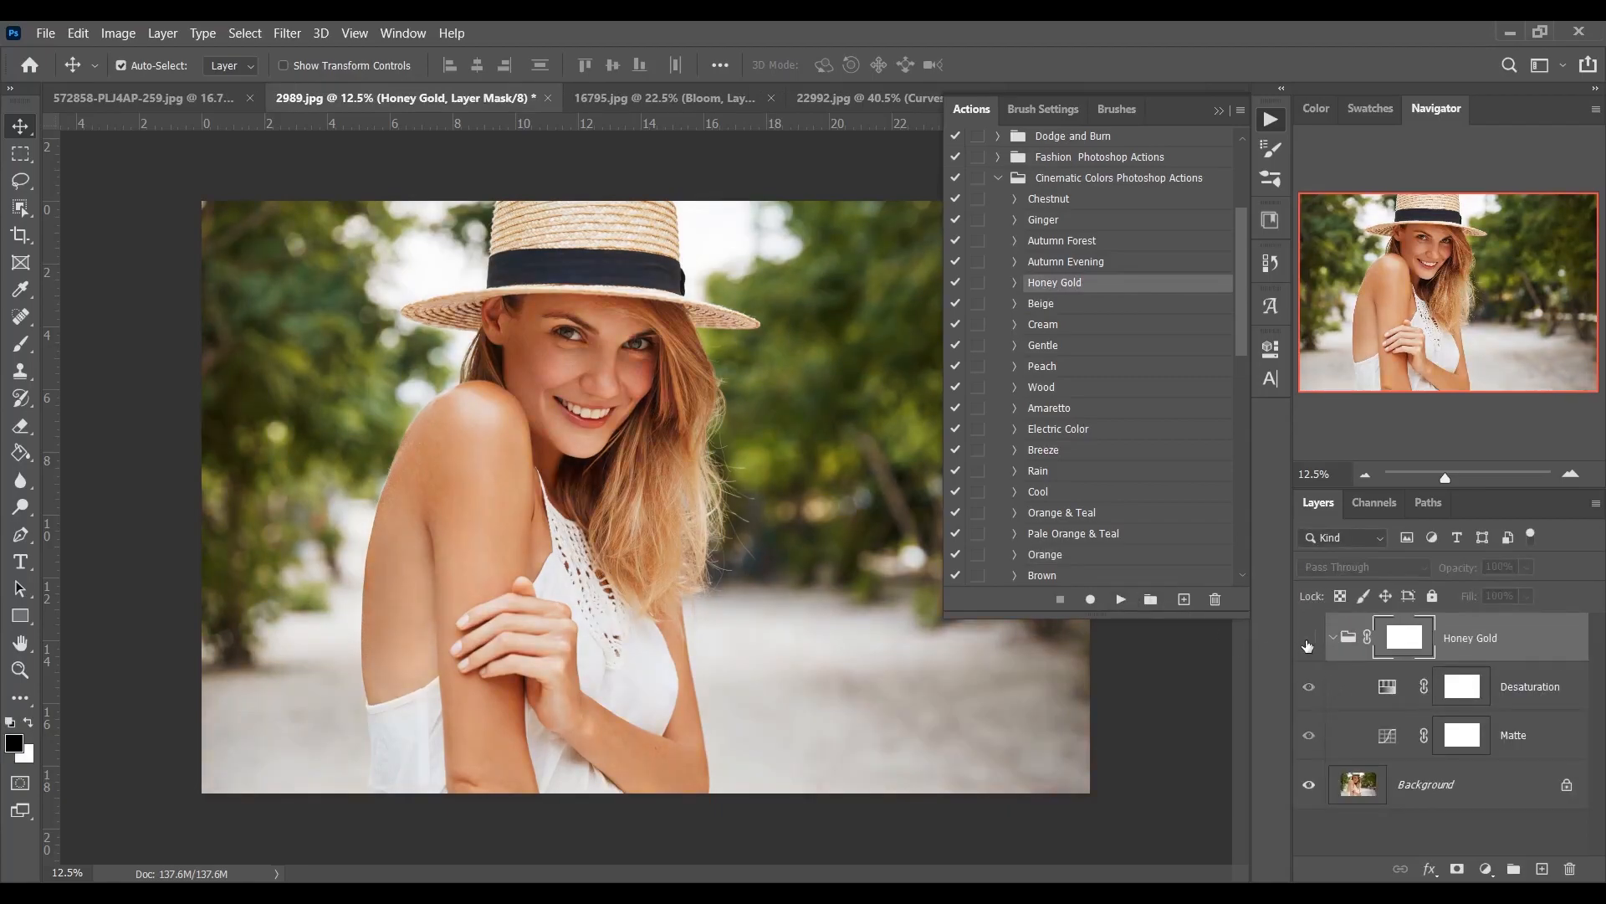
{"action": "left_click", "coordinate": [1309, 639]}
{"action": "left_click", "coordinate": [1309, 640]}
{"action": "left_click", "coordinate": [1309, 639]}
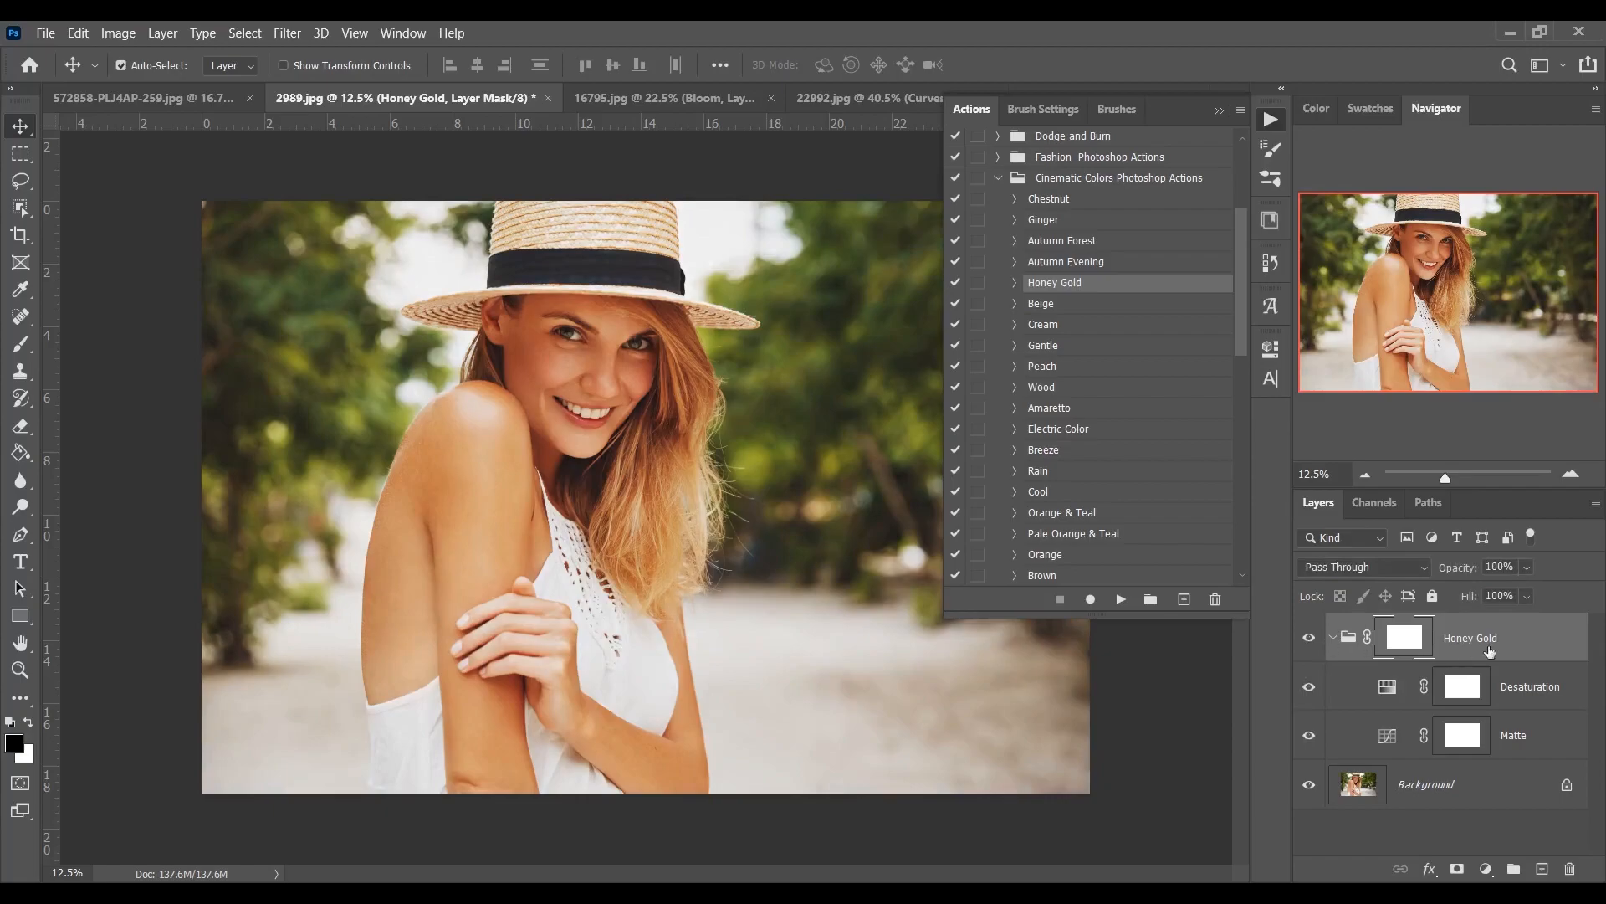
{"action": "key", "text": "Delete"}
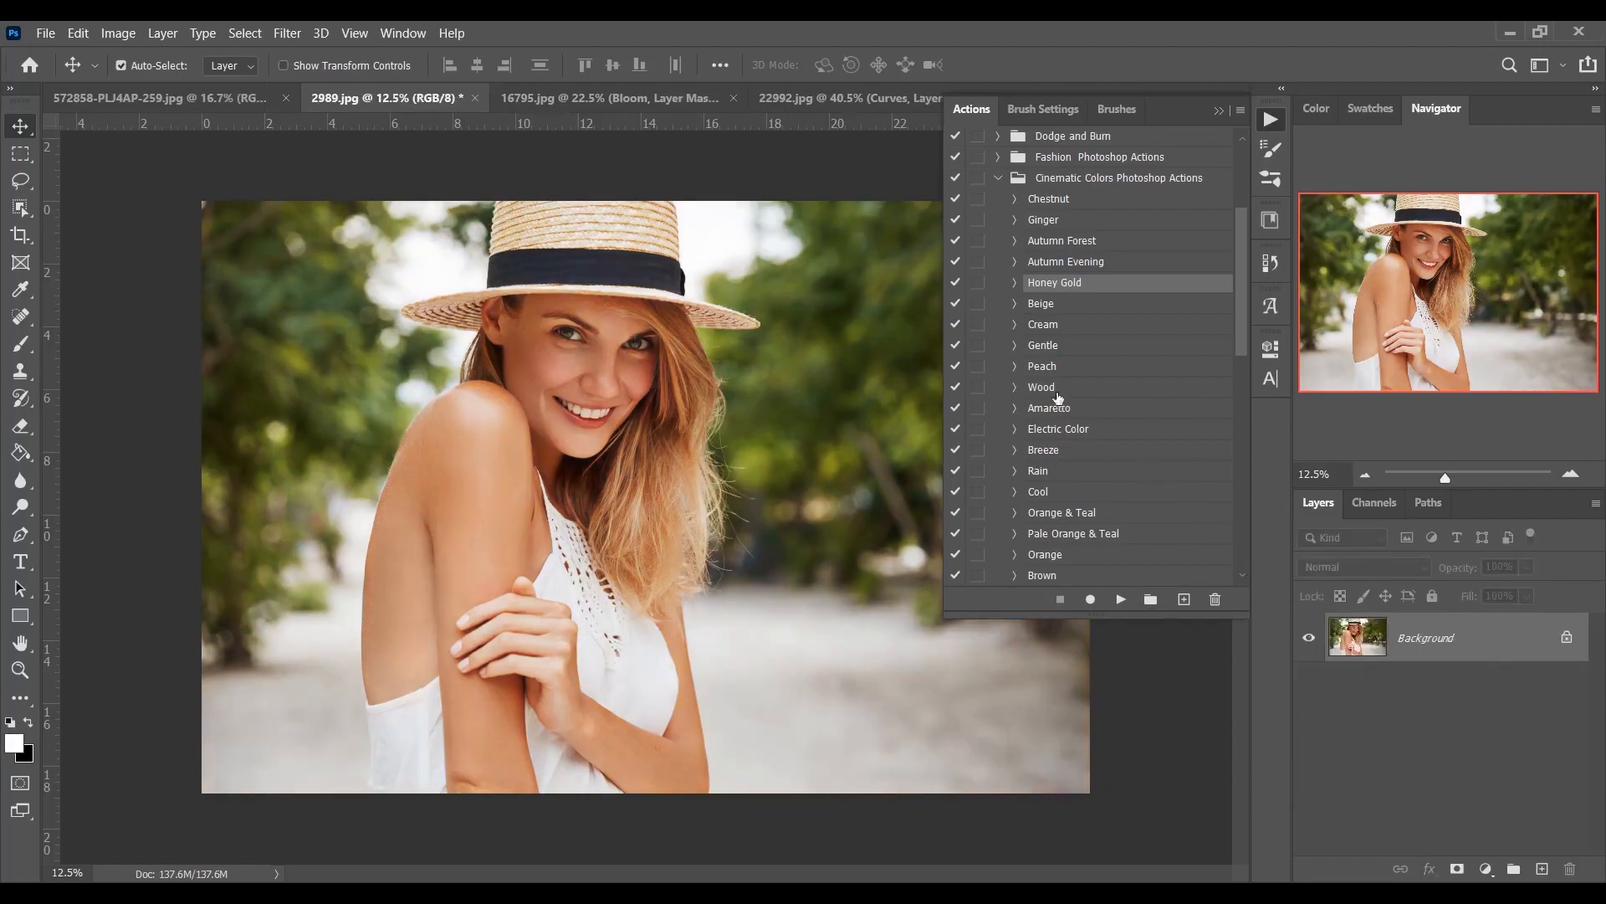
Run the Autumn Forest action on the 2989.jpg image and compare the result with the group hidden and shown.
{"action": "left_click", "coordinate": [1069, 263]}
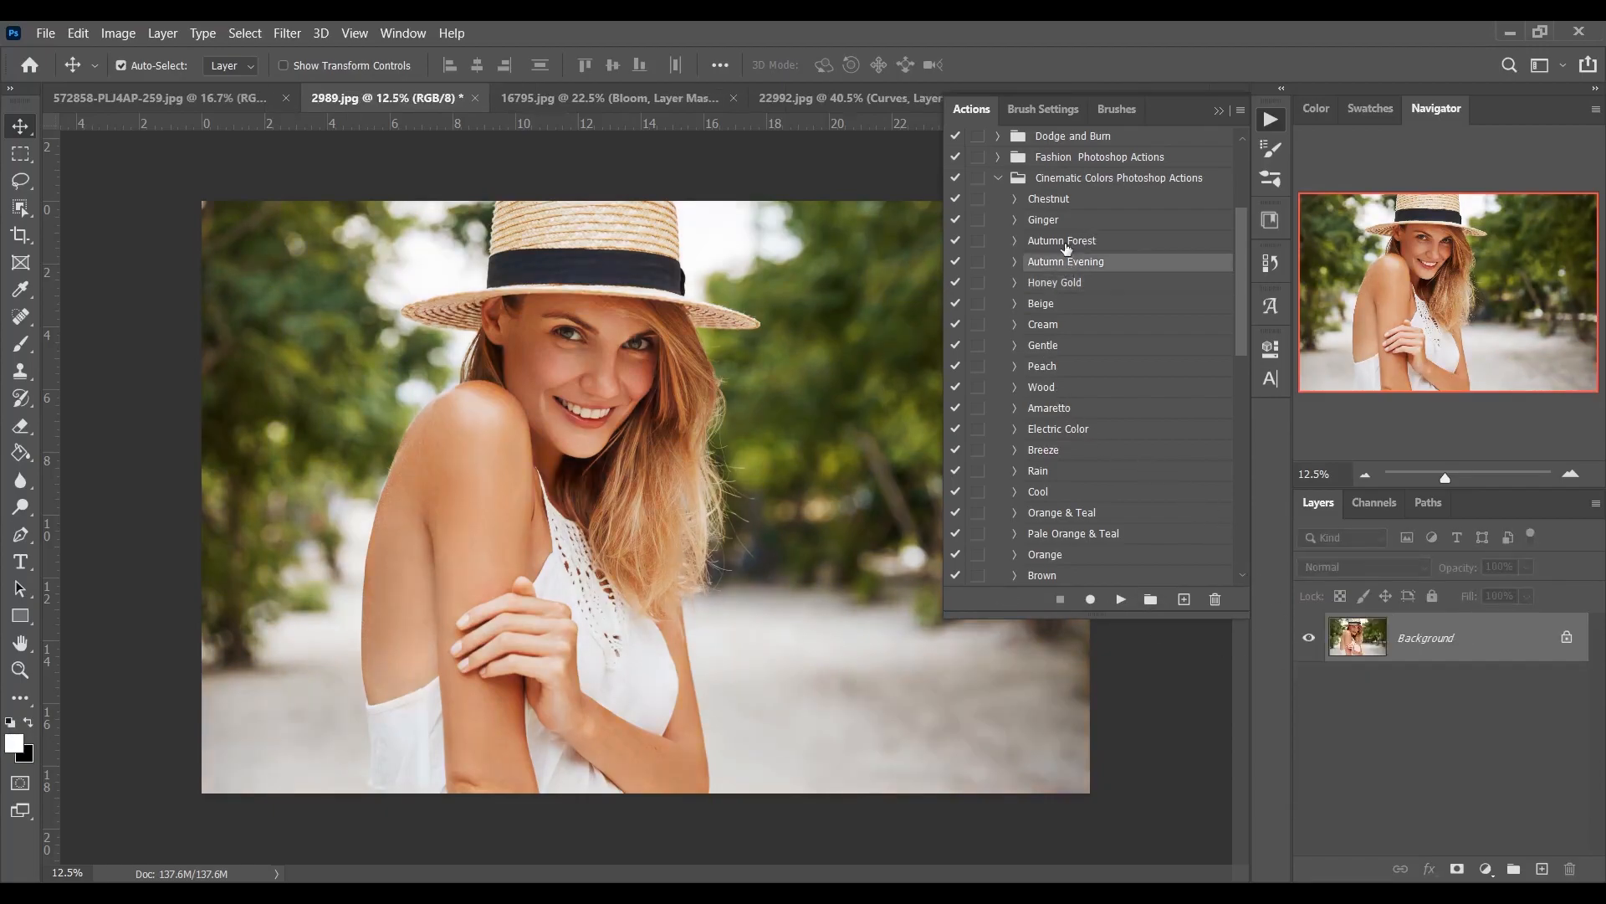
{"action": "left_click", "coordinate": [1066, 243]}
{"action": "left_click", "coordinate": [1122, 599]}
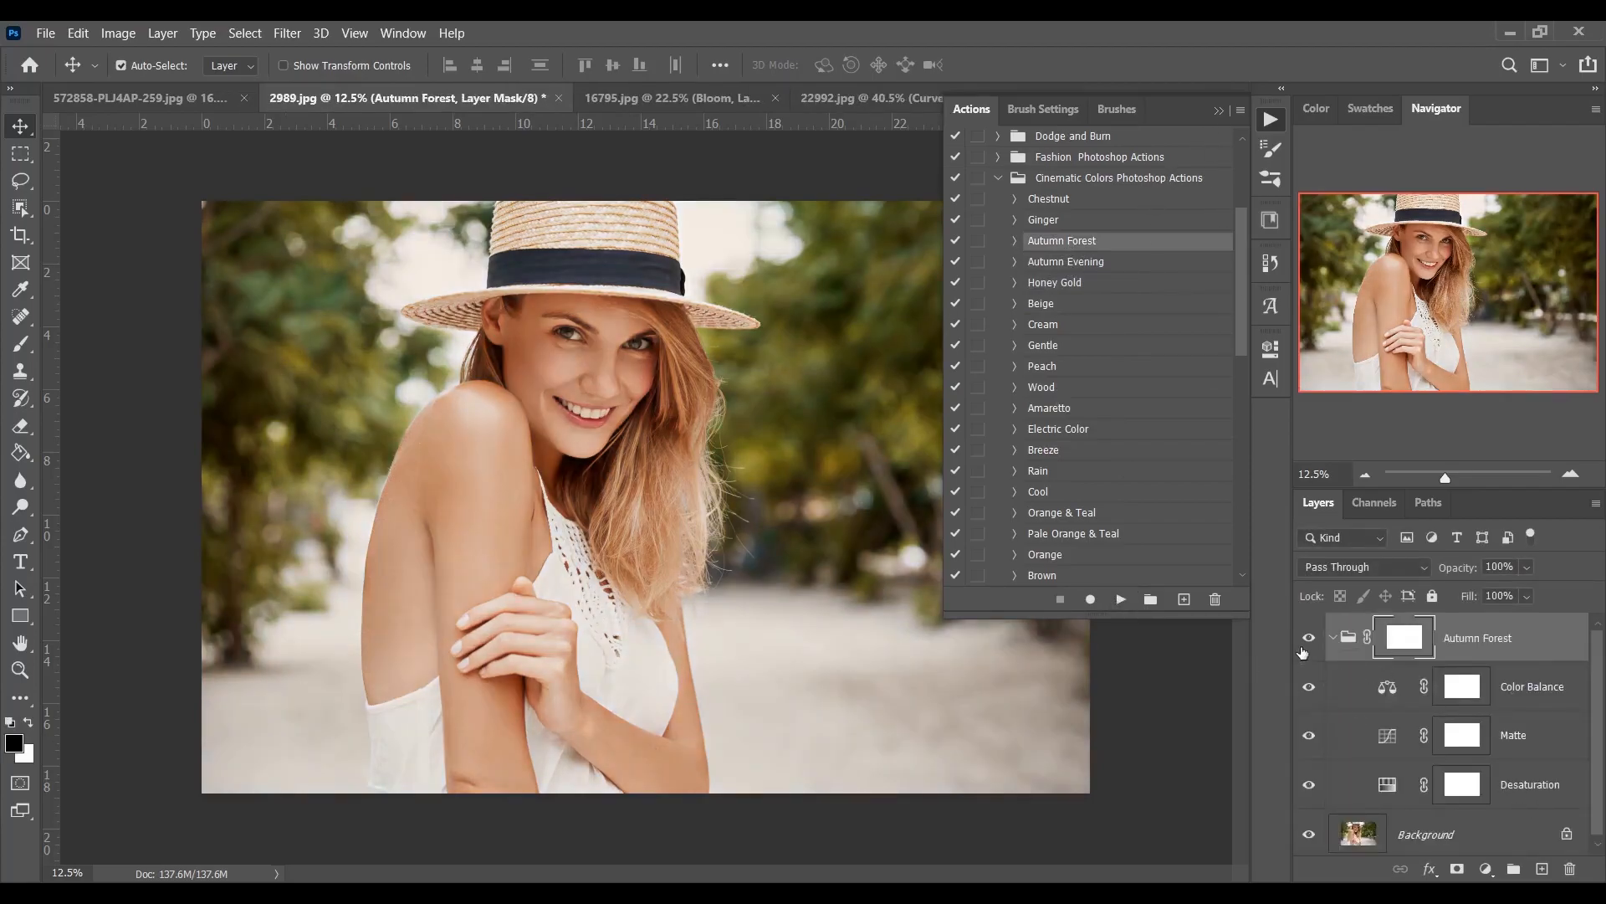
{"action": "left_click", "coordinate": [1308, 639]}
{"action": "left_click", "coordinate": [1308, 639]}
{"action": "left_click", "coordinate": [1308, 639]}
{"action": "left_click", "coordinate": [1308, 639]}
{"action": "left_click", "coordinate": [1218, 111]}
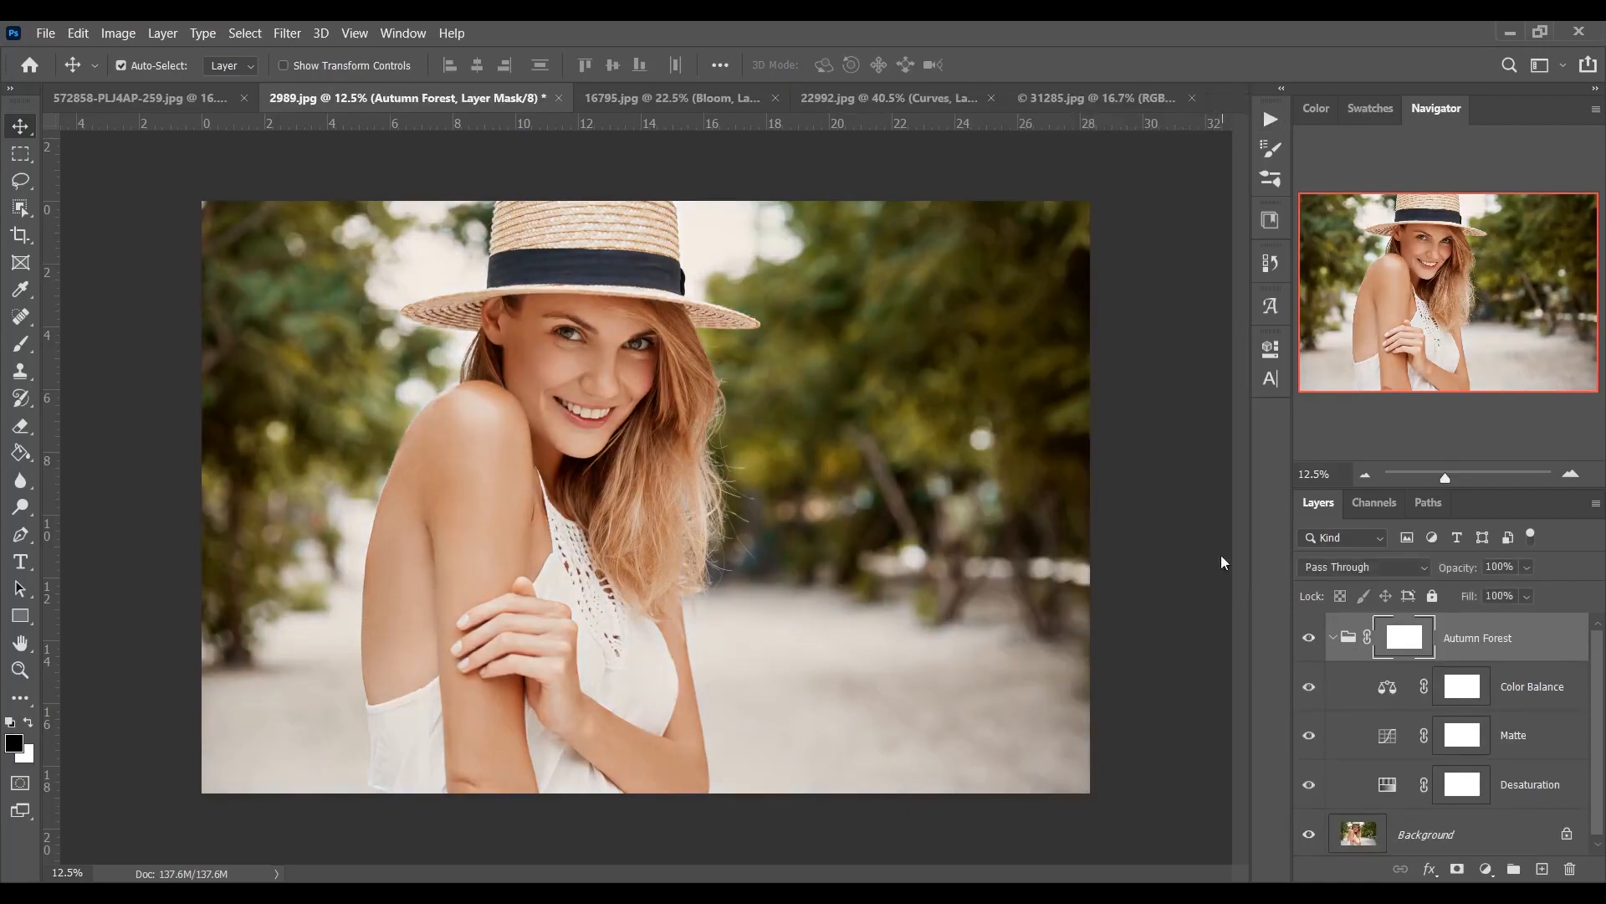